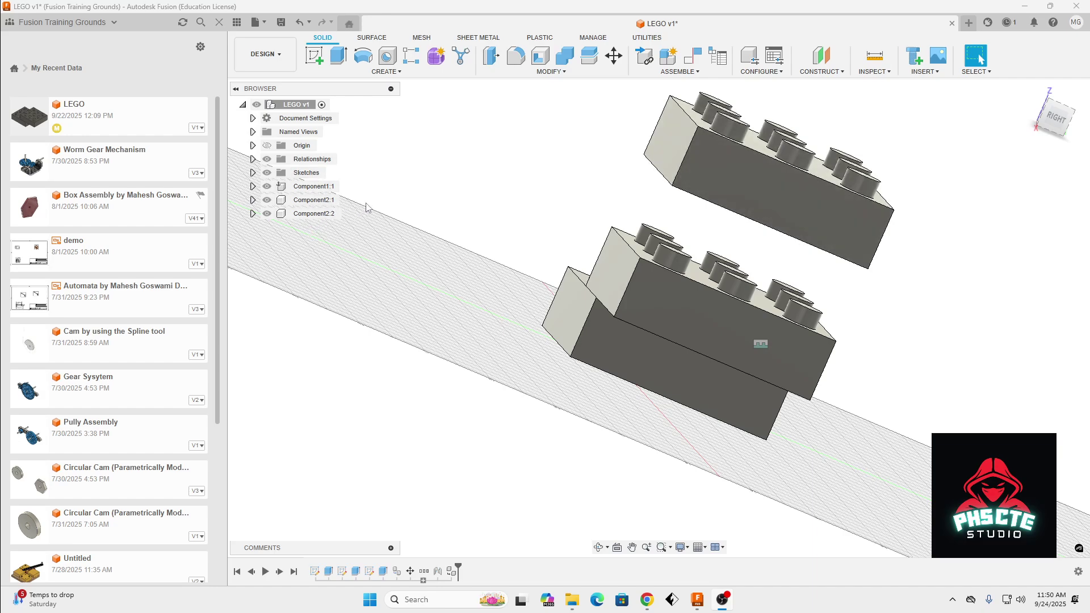
- Highlight Component1:1, Component2:1 and Component2:2 in turn to identify each brick in the model
{"action": "left_click", "coordinate": [314, 187]}
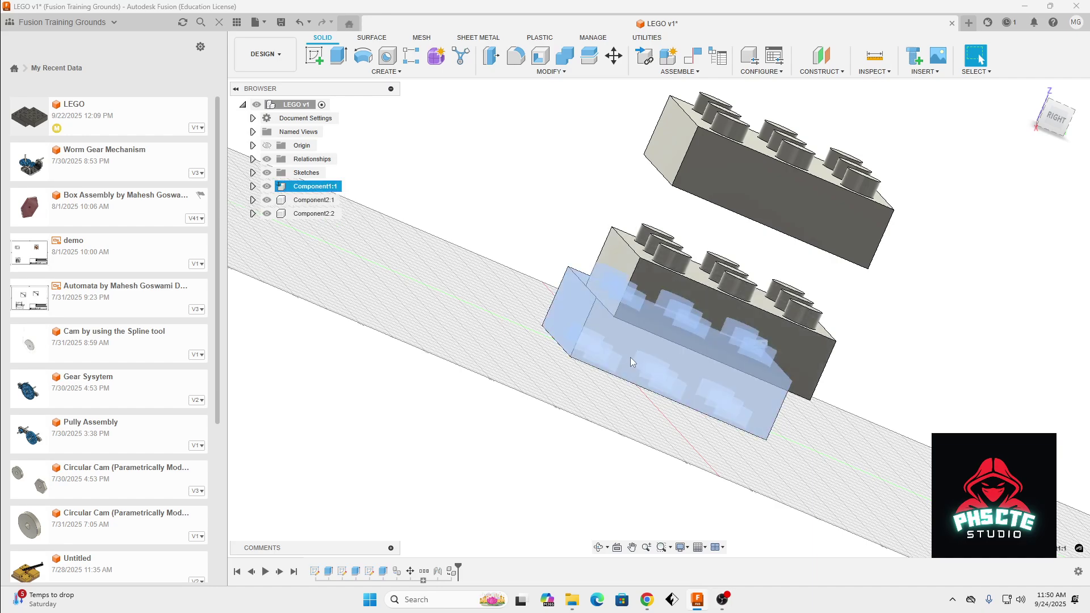
{"action": "left_click", "coordinate": [321, 201]}
{"action": "left_click", "coordinate": [329, 213]}
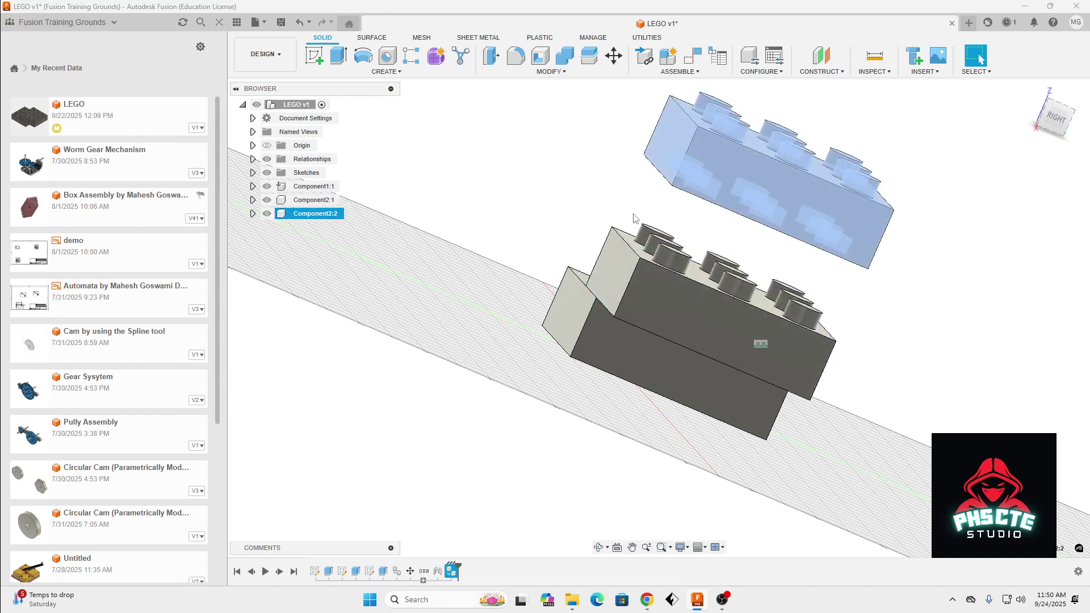
{"action": "left_click", "coordinate": [1048, 122]}
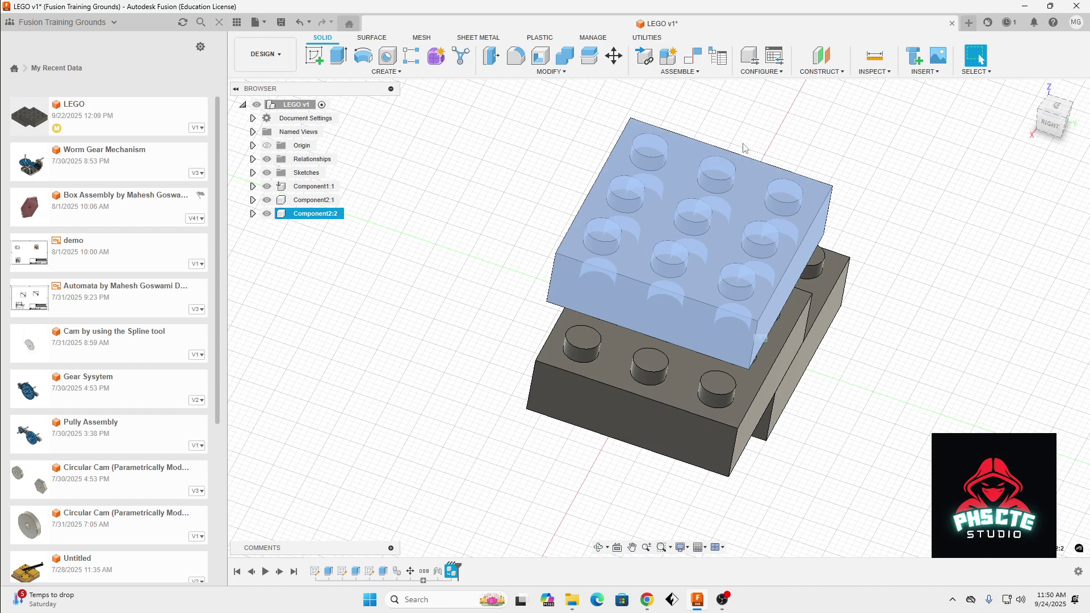
{"action": "left_click", "coordinate": [843, 148]}
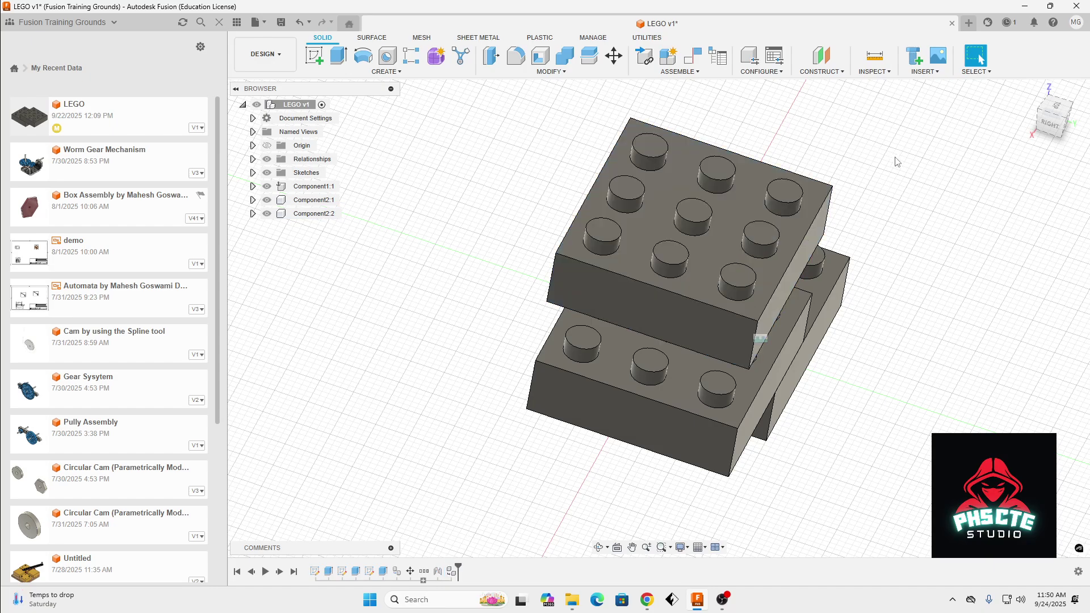
{"action": "key", "text": "j"}
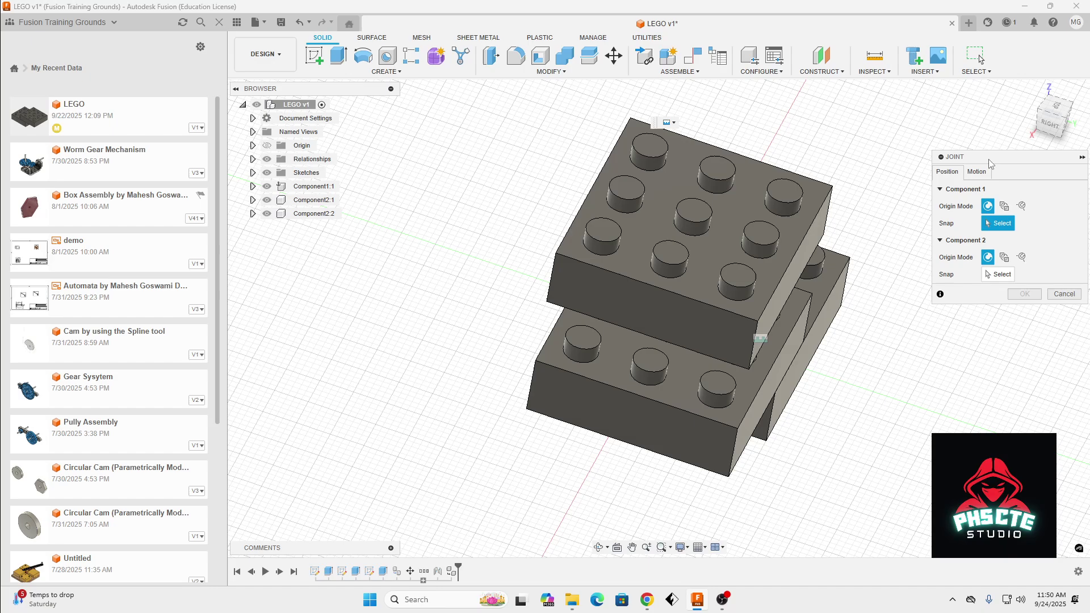
{"action": "left_click_drag", "start_coordinate": [995, 161], "coordinate": [959, 159]}
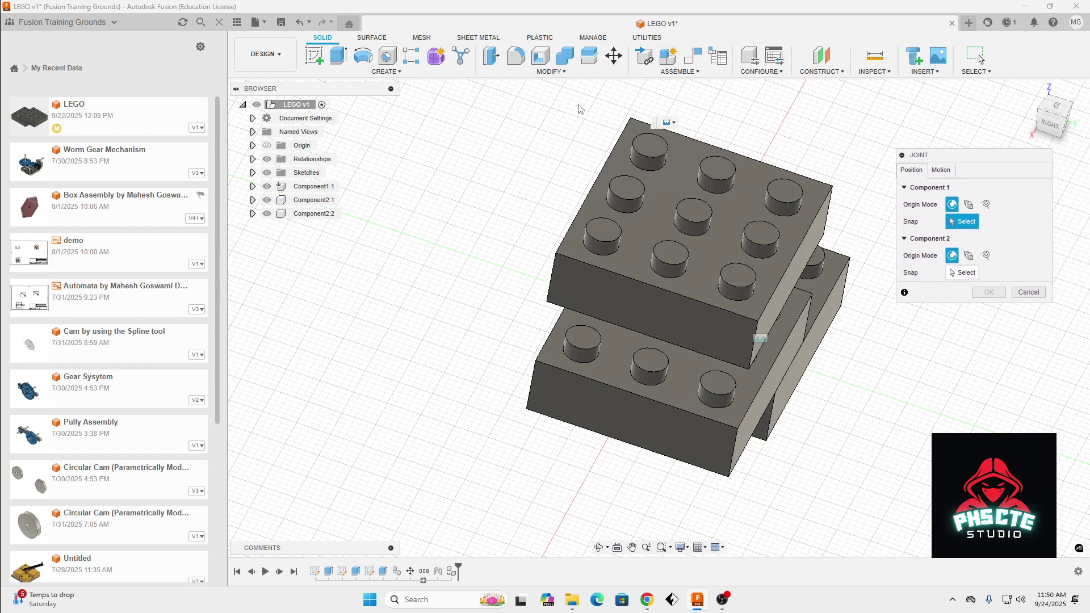
{"action": "left_click", "coordinate": [1029, 291]}
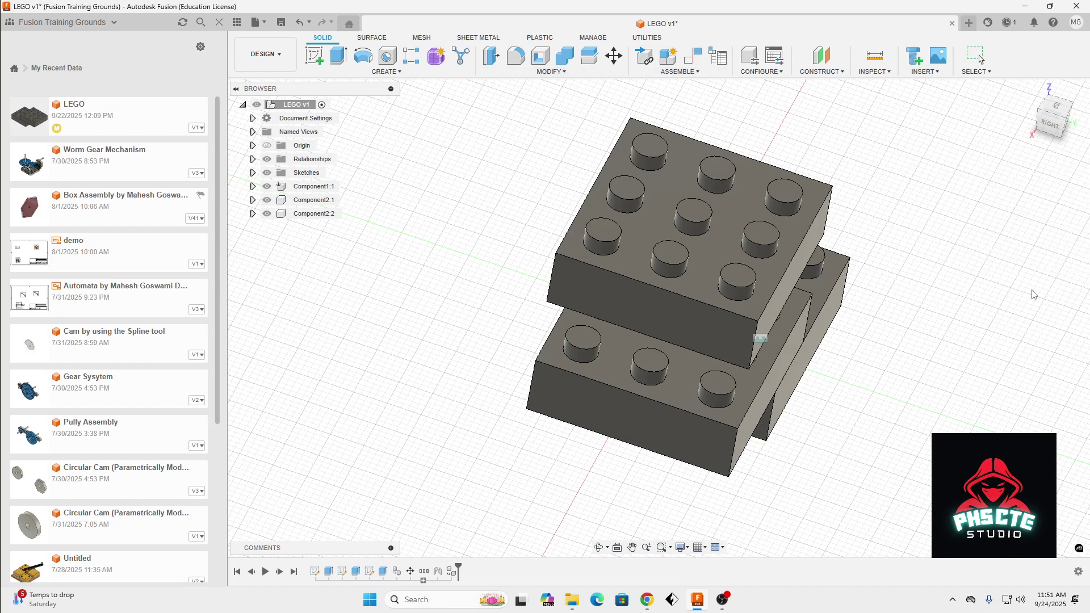
- Start a Joint using the top centre of a corner stud on Component2:2 as the first snap point
{"action": "left_click", "coordinate": [702, 73]}
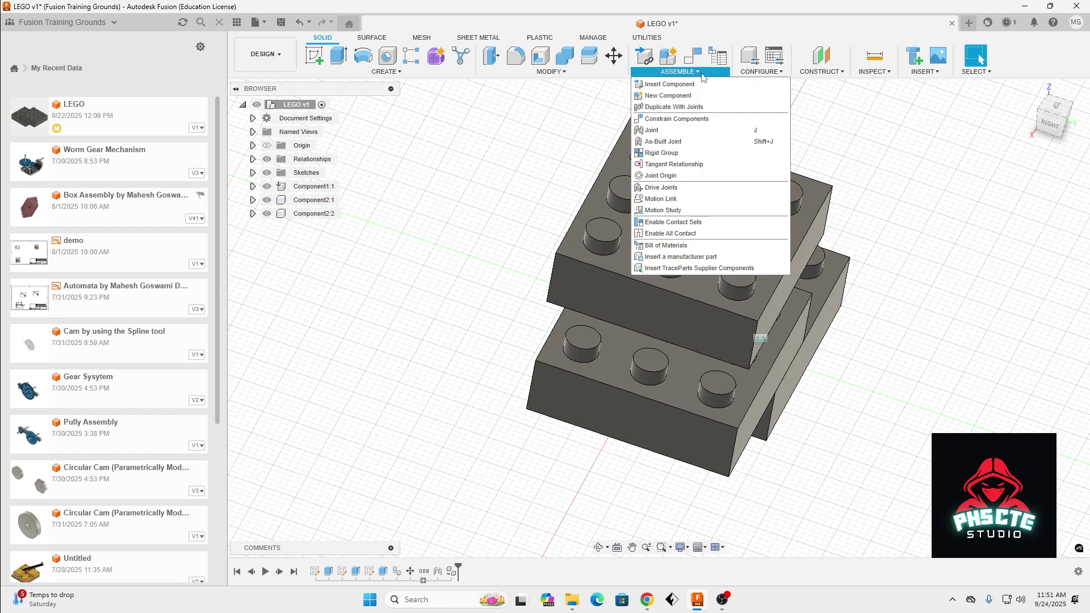
{"action": "left_click", "coordinate": [706, 134]}
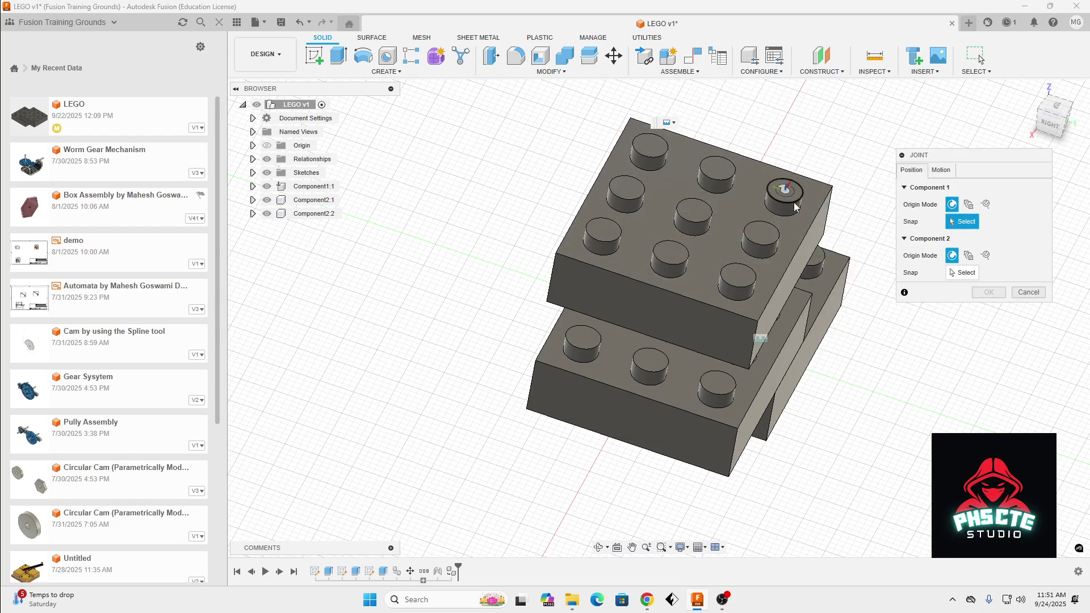
{"action": "scroll", "coordinate": [786, 197], "scroll_direction": "up", "scroll_amount": 3}
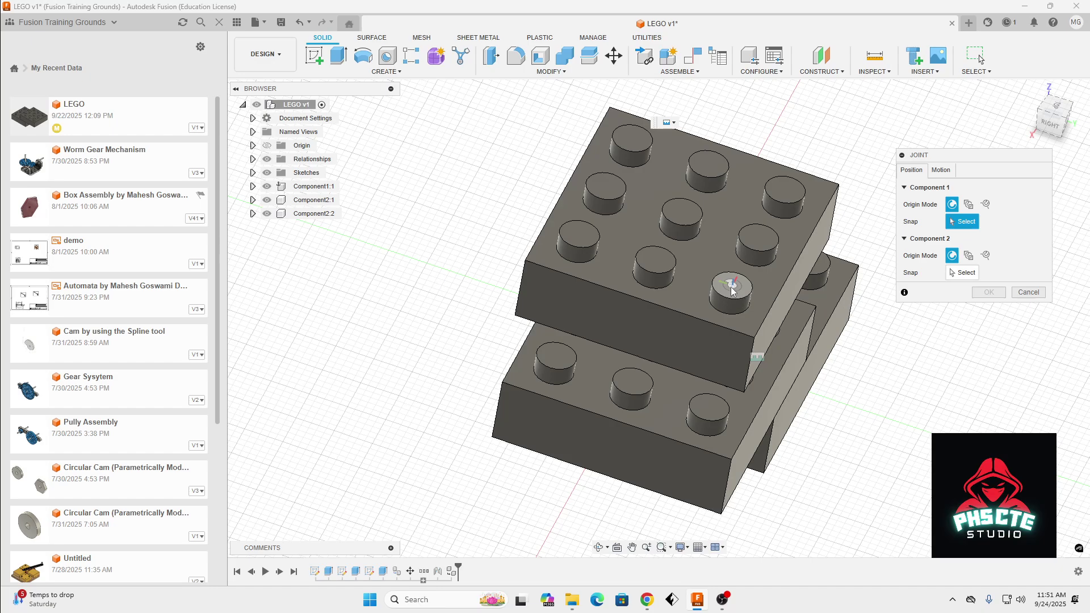
{"action": "scroll", "coordinate": [733, 286], "scroll_direction": "up", "scroll_amount": 4}
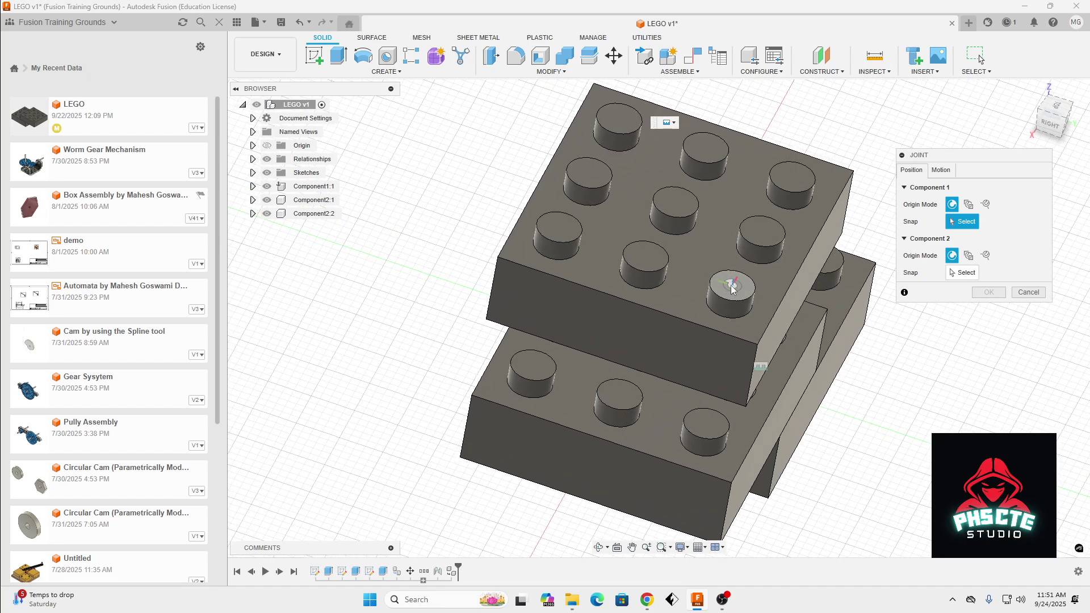
{"action": "scroll", "coordinate": [734, 288], "scroll_direction": "up", "scroll_amount": 2}
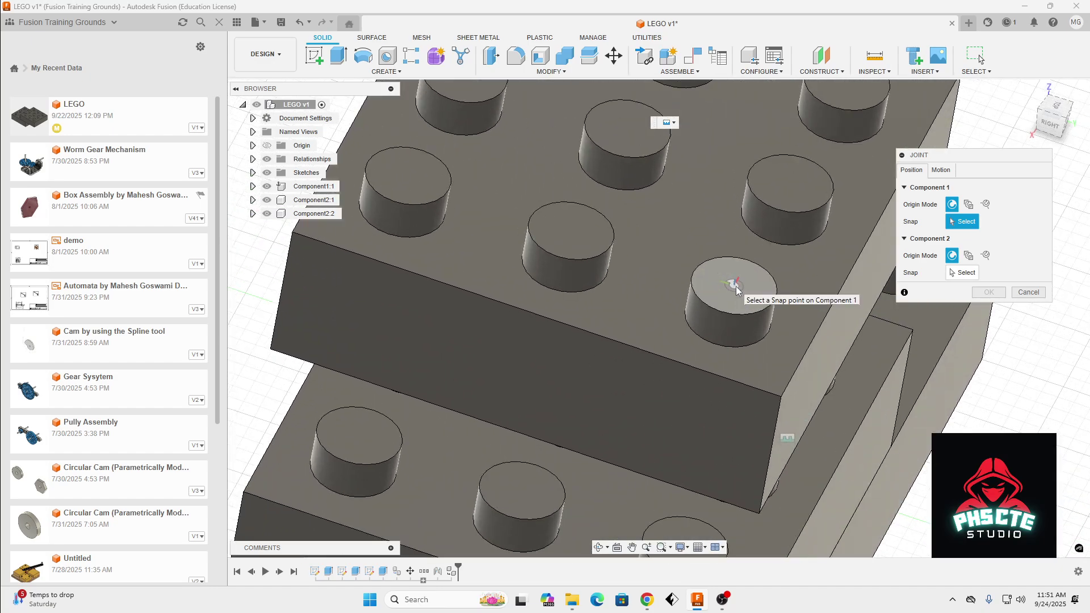
{"action": "left_click", "coordinate": [734, 285]}
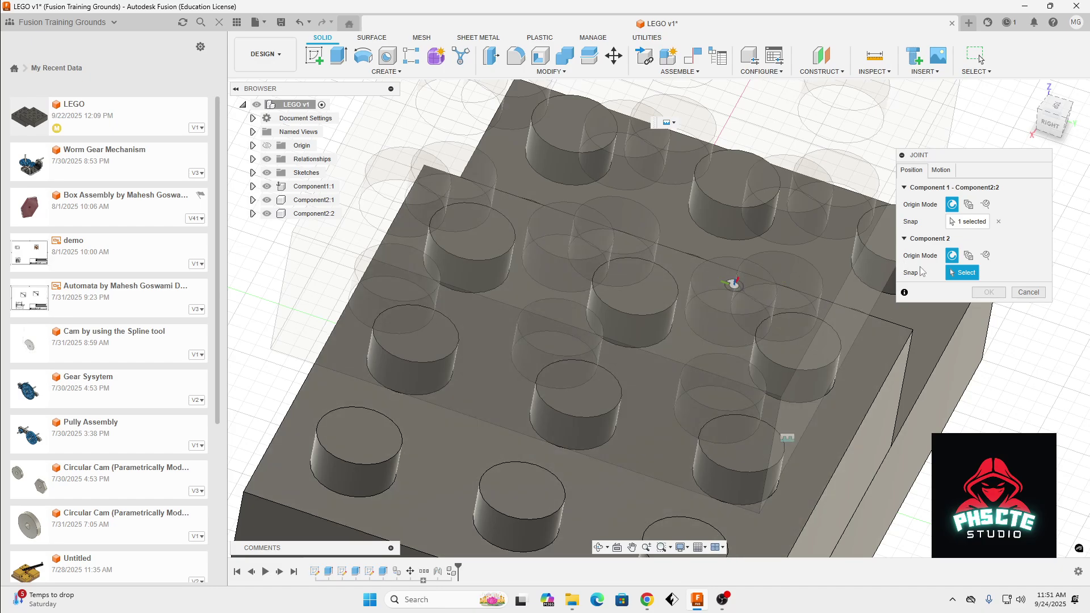
- Set the joint's second snap point at the centre of a corner hole on the underside of Component1:1
{"action": "scroll", "coordinate": [1046, 138], "scroll_direction": "up", "scroll_amount": 3}
{"action": "scroll", "coordinate": [1047, 138], "scroll_direction": "down", "scroll_amount": 5}
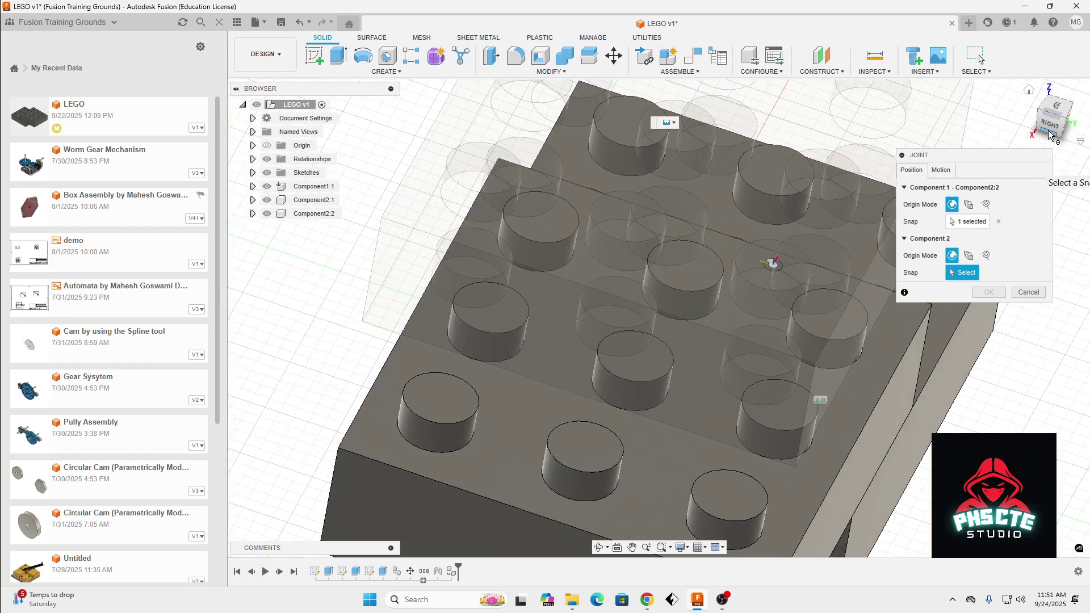
{"action": "mouse_move", "coordinate": [1048, 133]}
{"action": "left_mouse_down"}
{"action": "mouse_move", "coordinate": [1026, 70]}
{"action": "mouse_move", "coordinate": [1034, 113]}
{"action": "mouse_move", "coordinate": [1014, 136]}
{"action": "mouse_move", "coordinate": [1012, 69]}
{"action": "left_mouse_up"}
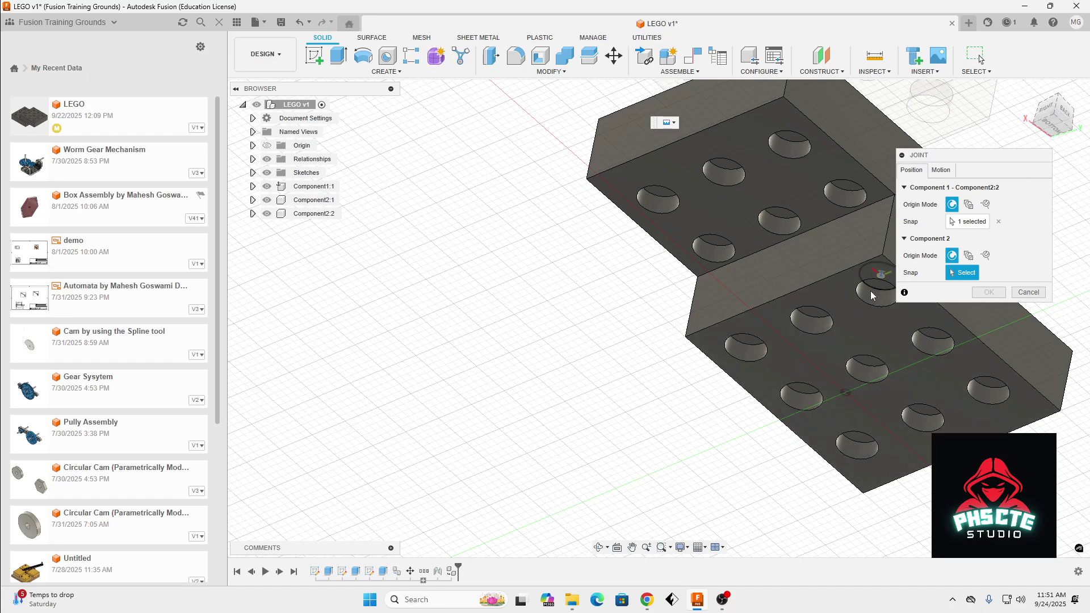
{"action": "left_click", "coordinate": [1050, 122]}
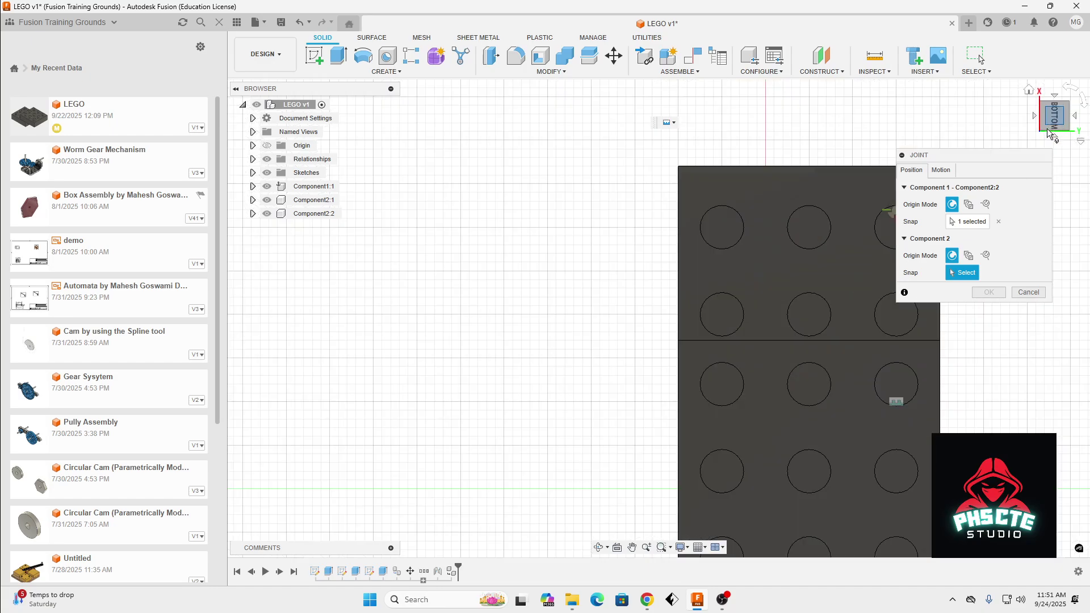
{"action": "left_click_drag", "start_coordinate": [1055, 120], "coordinate": [1046, 156]}
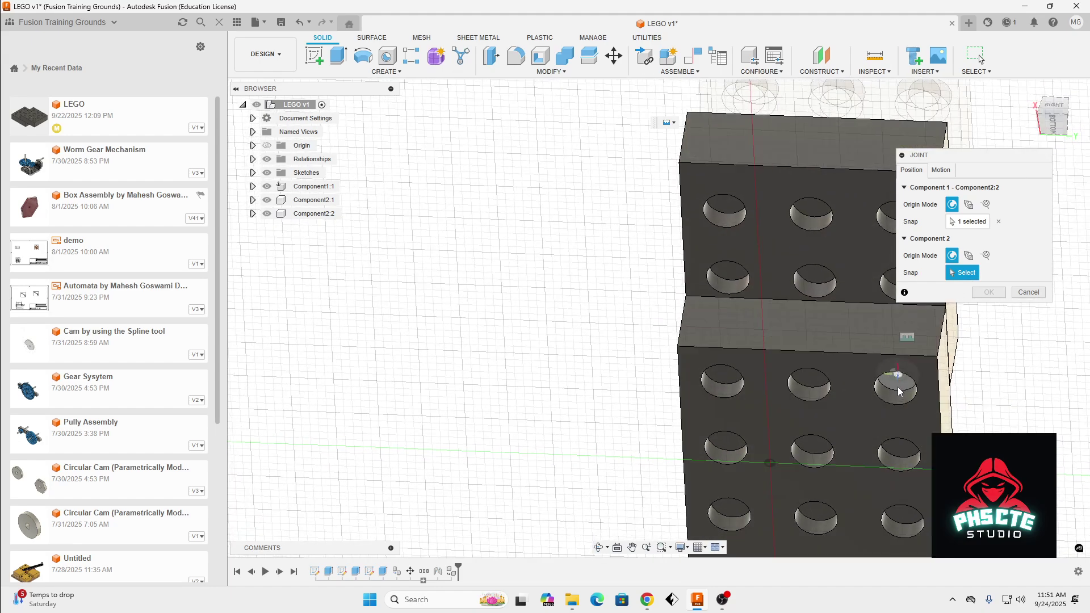
{"action": "left_click_drag", "start_coordinate": [1057, 139], "coordinate": [1053, 118]}
{"action": "left_click", "coordinate": [1053, 118]}
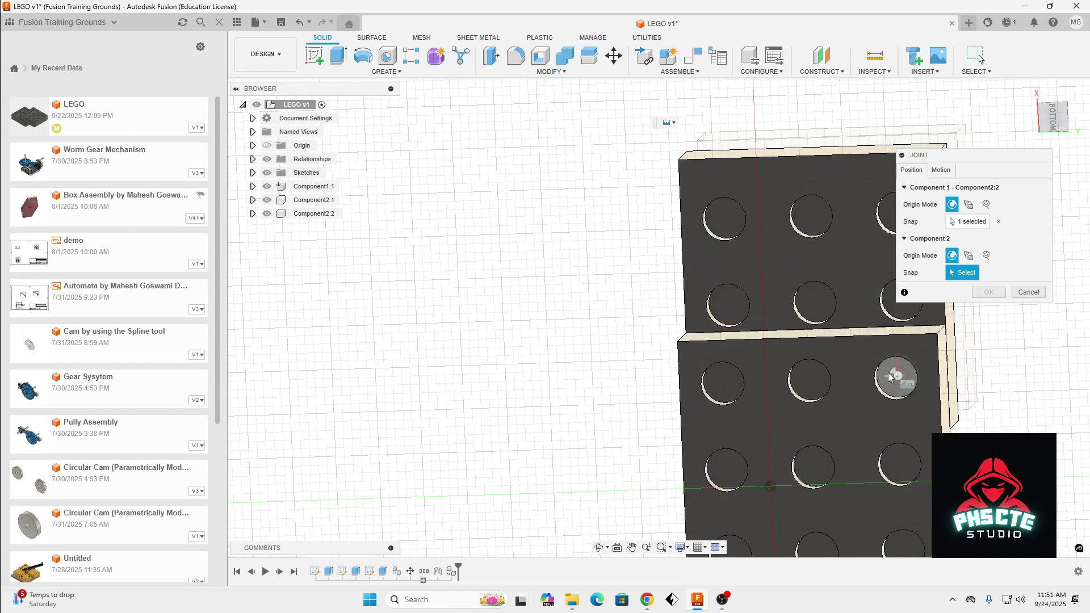
{"action": "left_click", "coordinate": [896, 377]}
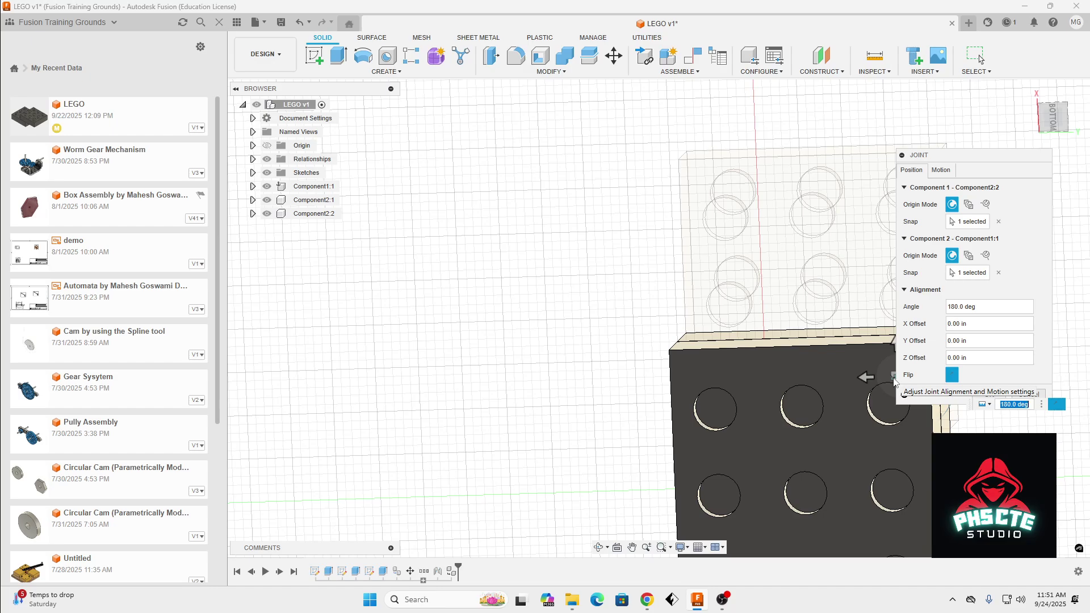
- Try a -0.10 in X offset on the brick joint, clear it and accept the joint
{"action": "left_click_drag", "start_coordinate": [1061, 119], "coordinate": [994, 159]}
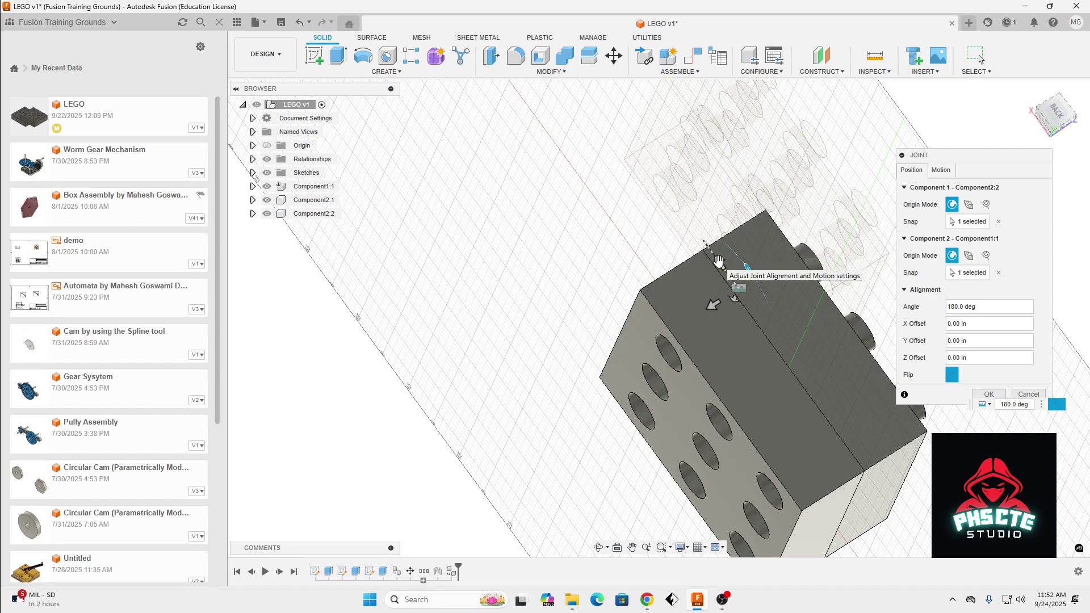
{"action": "mouse_move", "coordinate": [717, 262]}
{"action": "left_mouse_down"}
{"action": "mouse_move", "coordinate": [706, 238]}
{"action": "mouse_move", "coordinate": [738, 291]}
{"action": "mouse_move", "coordinate": [724, 274]}
{"action": "left_mouse_up"}
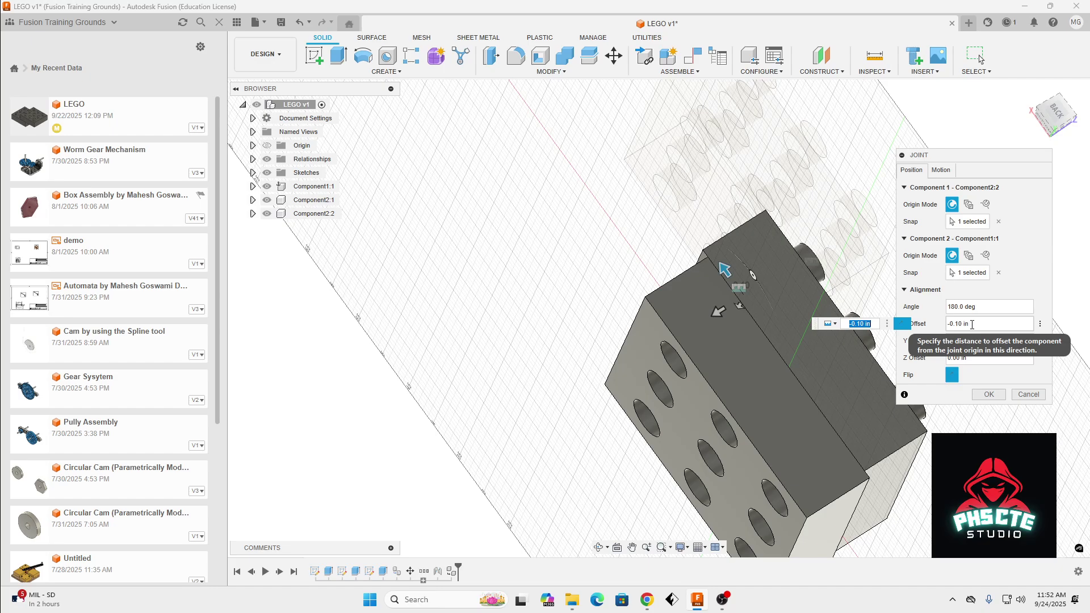
{"action": "left_click_drag", "start_coordinate": [972, 324], "coordinate": [944, 326]}
{"action": "key", "text": "Return"}
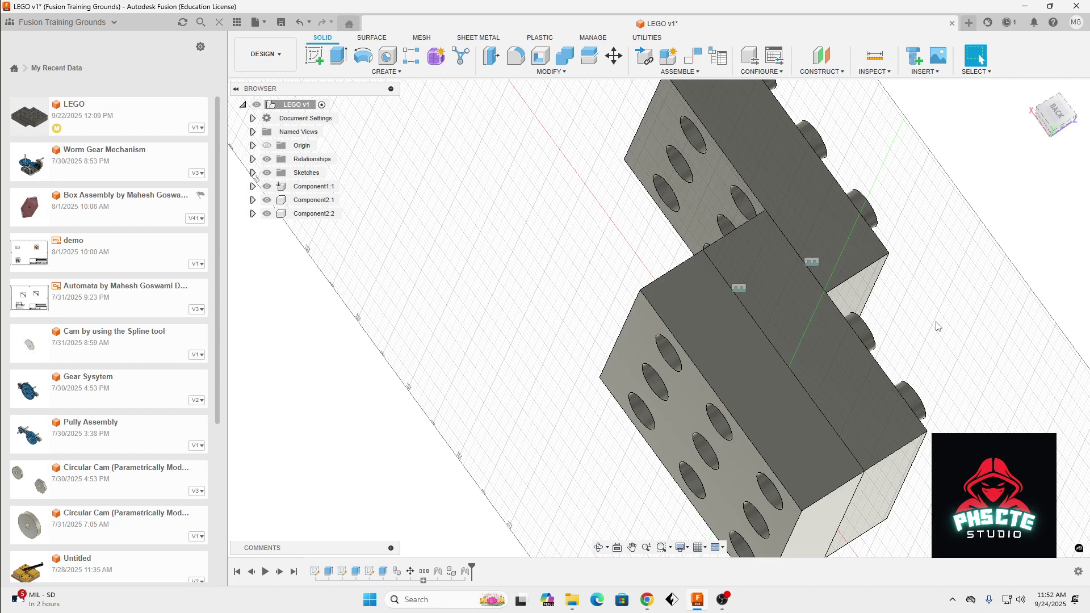
- Undo the joint between Component2:2 and Component1:1 while keeping the Component2:2 brick in the design
{"action": "key", "text": "ctrl+z"}
{"action": "key", "text": "ctrl+z"}
{"action": "key", "text": "ctrl+z"}
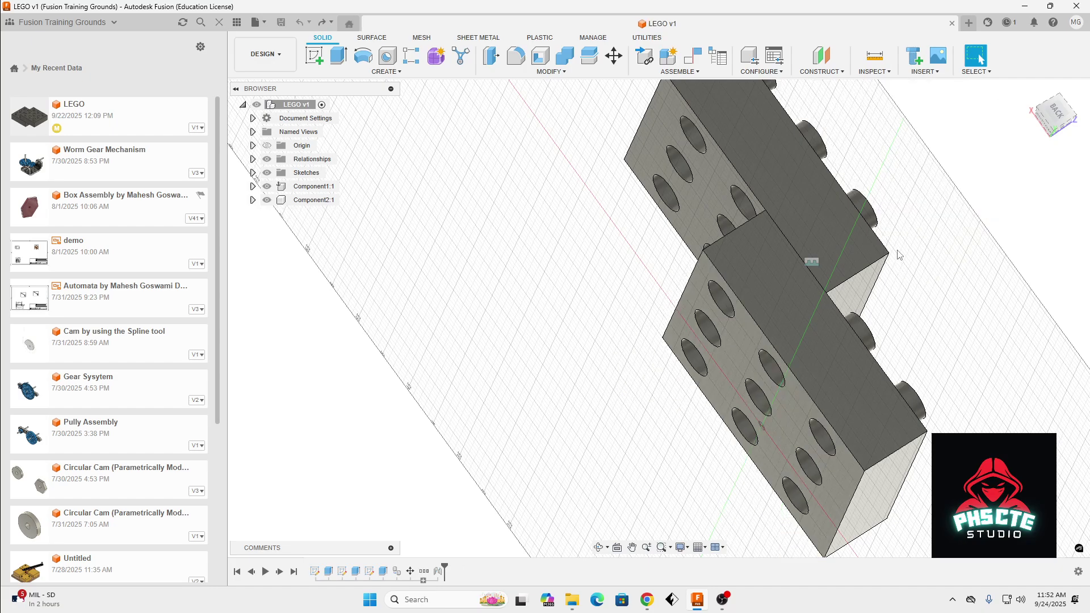
{"action": "left_click_drag", "start_coordinate": [1063, 112], "coordinate": [1083, 152]}
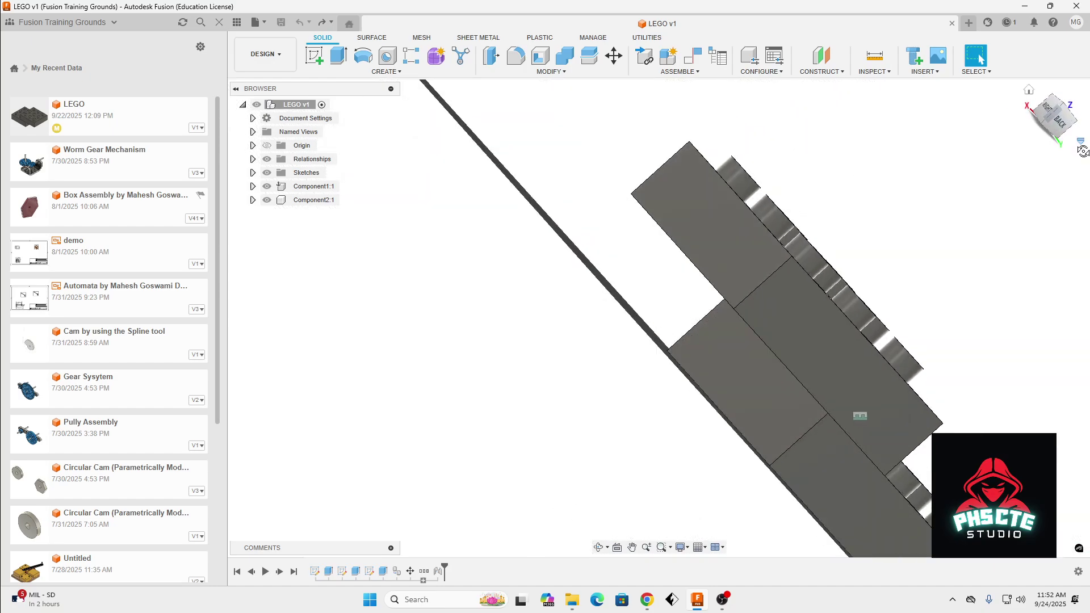
{"action": "key", "text": "ctrl+y"}
{"action": "key", "text": "ctrl+y"}
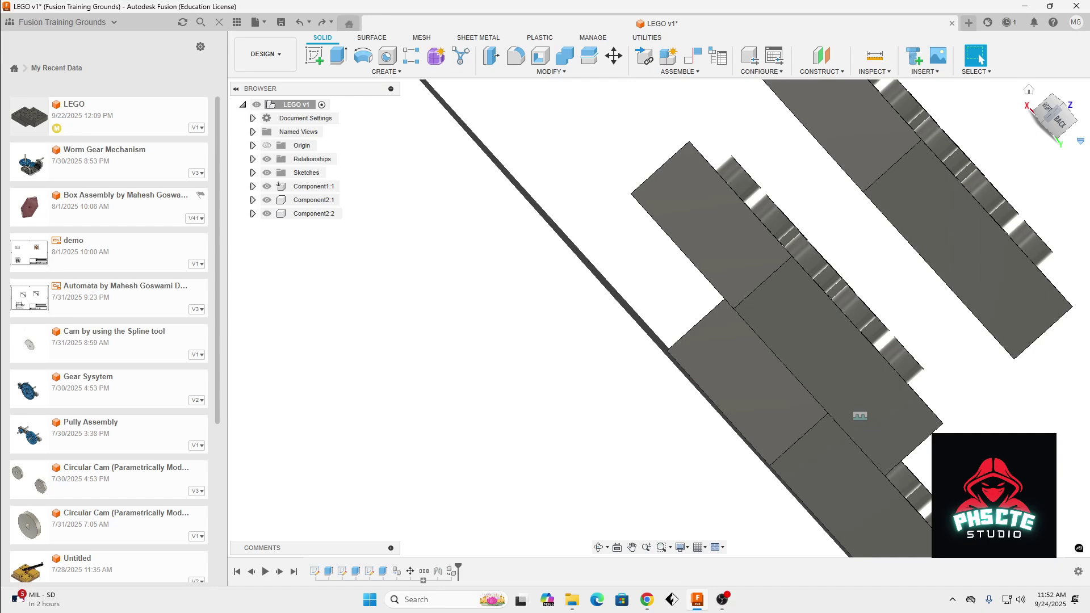
- Begin a new Joint from the top centre of a corner stud on the uppermost brick, Component2:2
{"action": "left_click_drag", "start_coordinate": [1067, 111], "coordinate": [976, 162]}
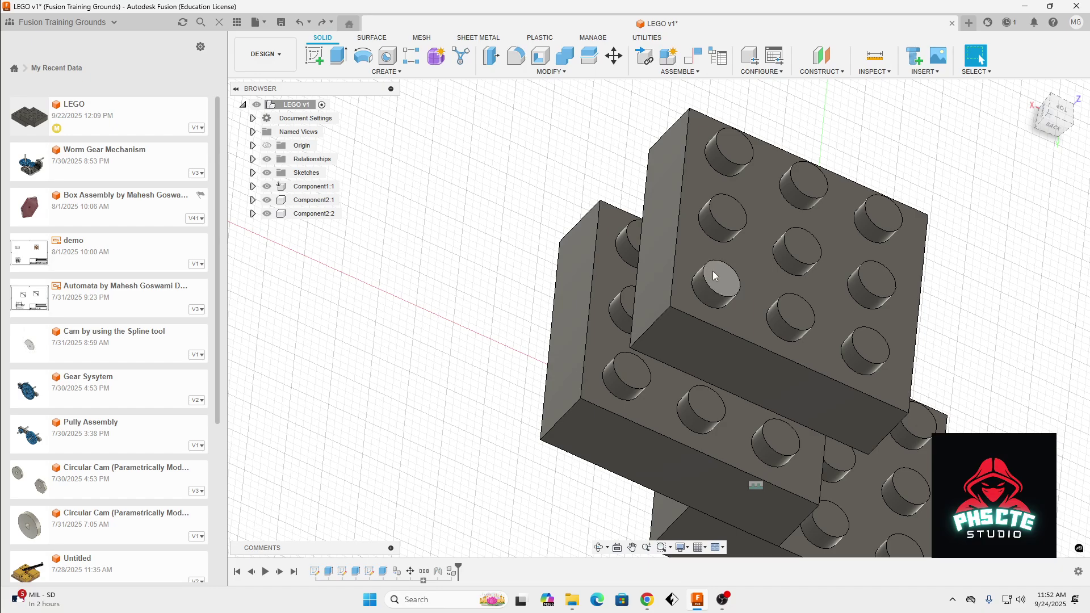
{"action": "key", "text": "j"}
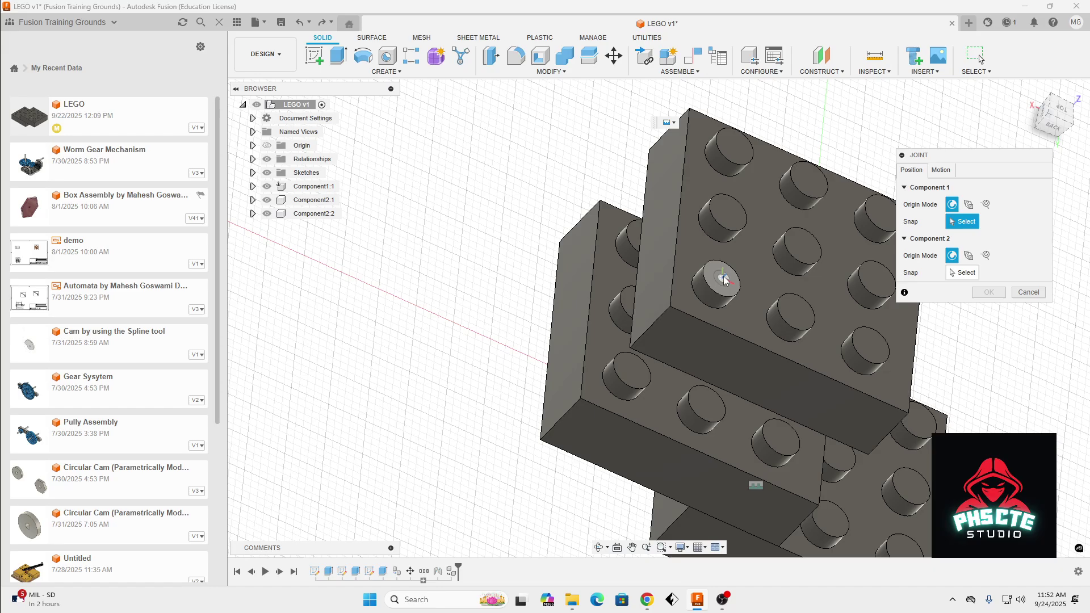
{"action": "left_click", "coordinate": [725, 278]}
- Snap the joint to the centre of a corner hole on the underside of the bottom brick, Component1:1
{"action": "left_click_drag", "start_coordinate": [1050, 127], "coordinate": [1077, 70]}
{"action": "mouse_move", "coordinate": [658, 193]}
{"action": "middle_mouse_down", "text": "shift"}
{"action": "mouse_move", "coordinate": [663, 346]}
{"action": "mouse_move", "coordinate": [669, 205]}
{"action": "middle_mouse_up", "text": "shift"}
{"action": "left_click_drag", "start_coordinate": [1055, 117], "coordinate": [1058, 90]}
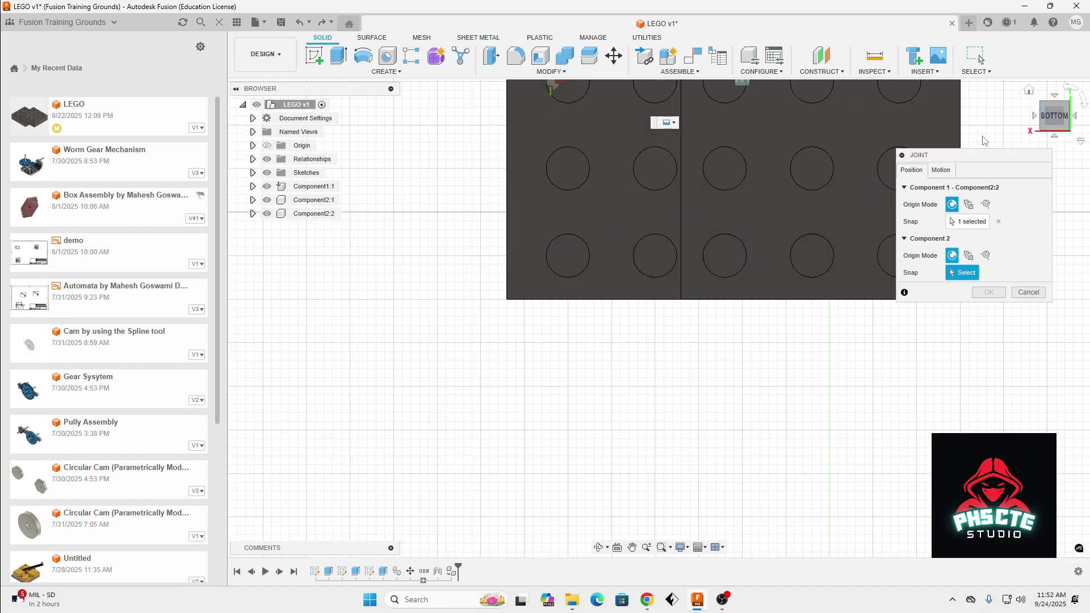
{"action": "left_click", "coordinate": [1053, 116]}
{"action": "mouse_move", "coordinate": [1051, 121]}
{"action": "left_mouse_down"}
{"action": "mouse_move", "coordinate": [1031, 154]}
{"action": "mouse_move", "coordinate": [1031, 218]}
{"action": "mouse_move", "coordinate": [1051, 162]}
{"action": "mouse_move", "coordinate": [1052, 213]}
{"action": "mouse_move", "coordinate": [1047, 131]}
{"action": "left_mouse_up"}
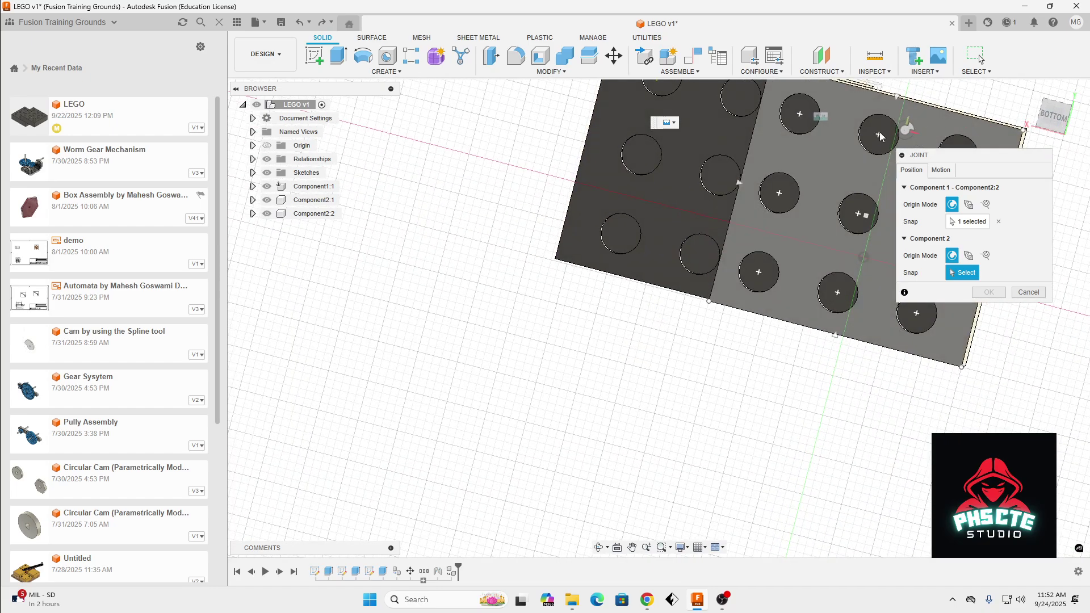
{"action": "left_click", "coordinate": [796, 115]}
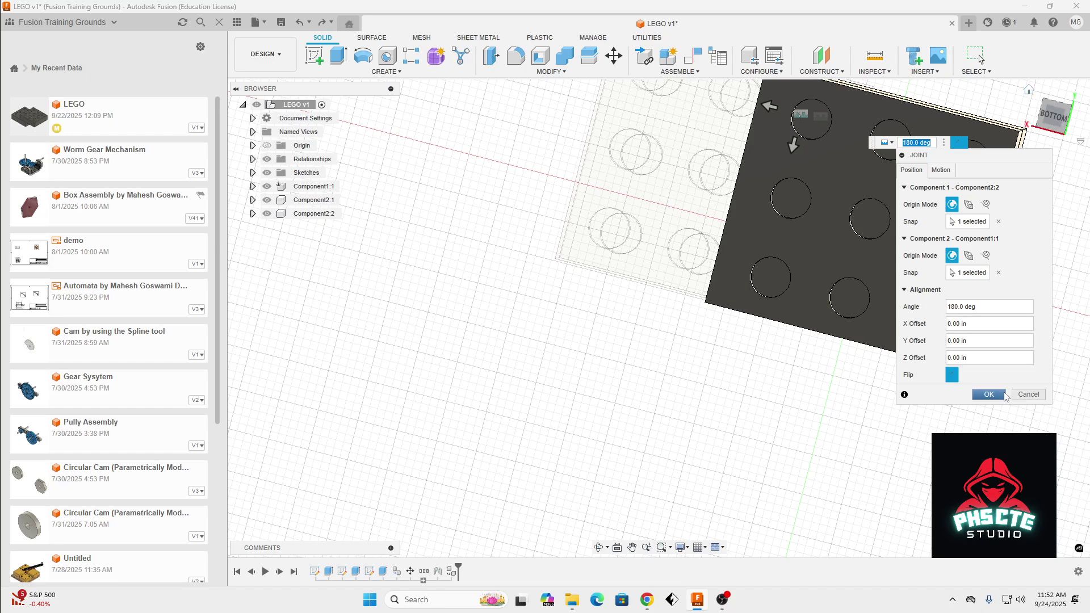
- Try the Revolute motion type about the Z axis on the brick joint and preview its rotation
{"action": "left_click", "coordinate": [942, 170]}
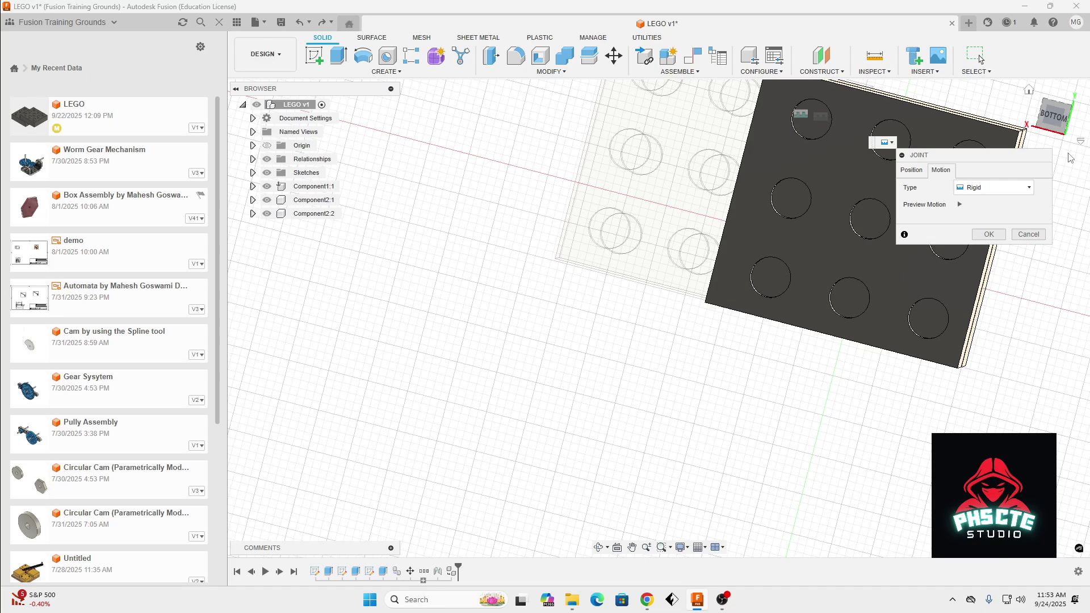
{"action": "left_click", "coordinate": [1029, 188]}
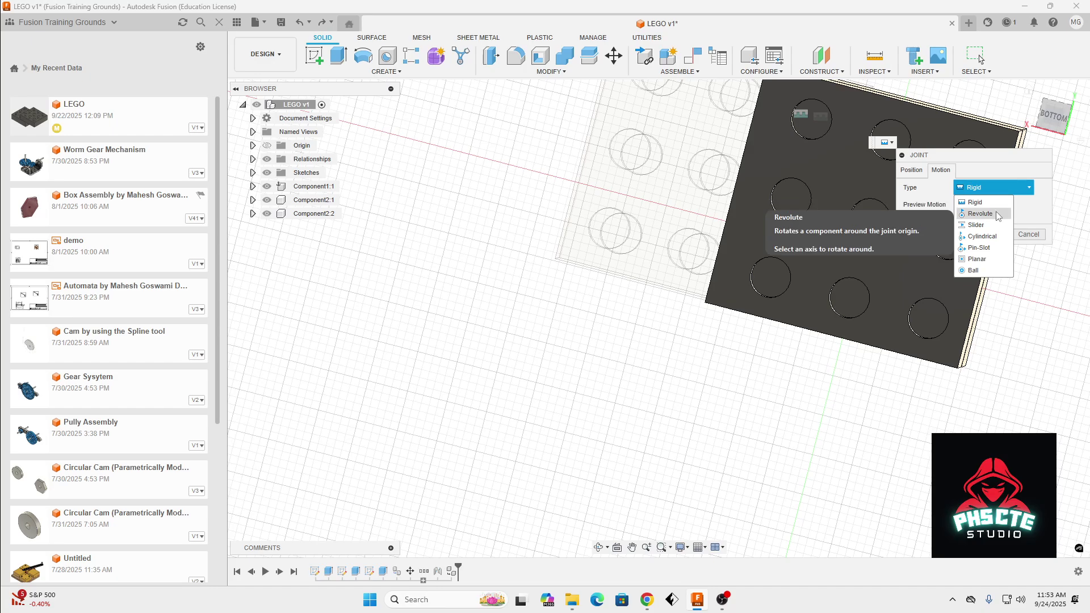
{"action": "left_click", "coordinate": [981, 214]}
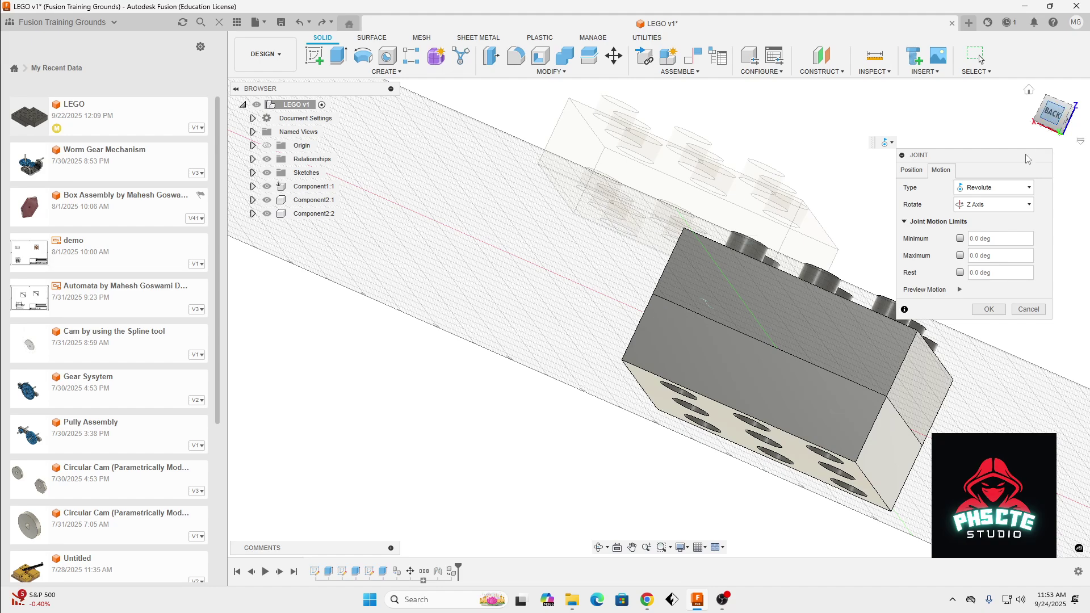
{"action": "left_click", "coordinate": [960, 290]}
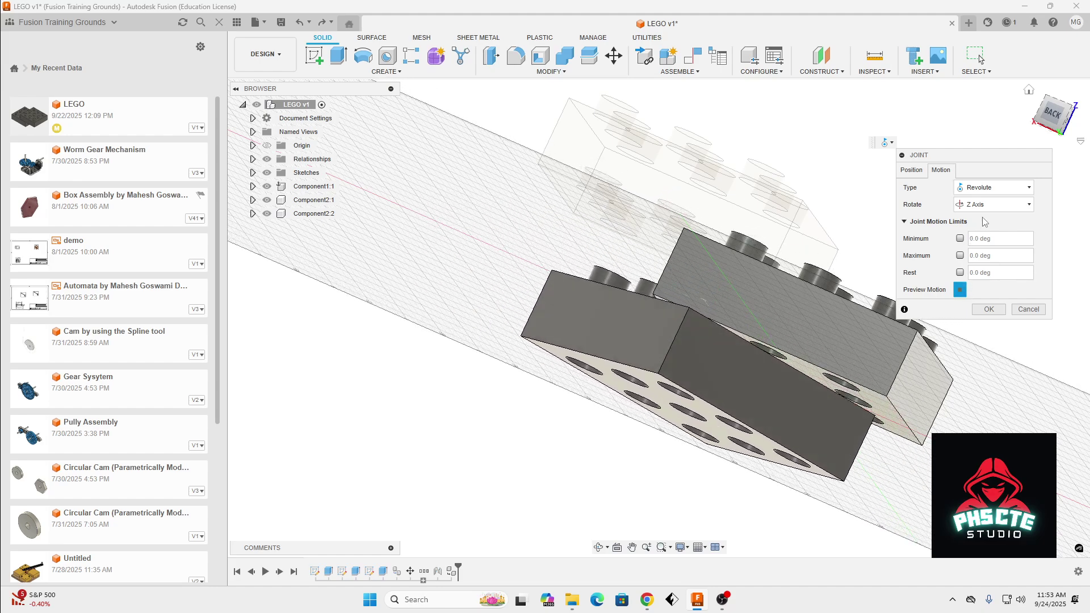
{"action": "left_click", "coordinate": [994, 187]}
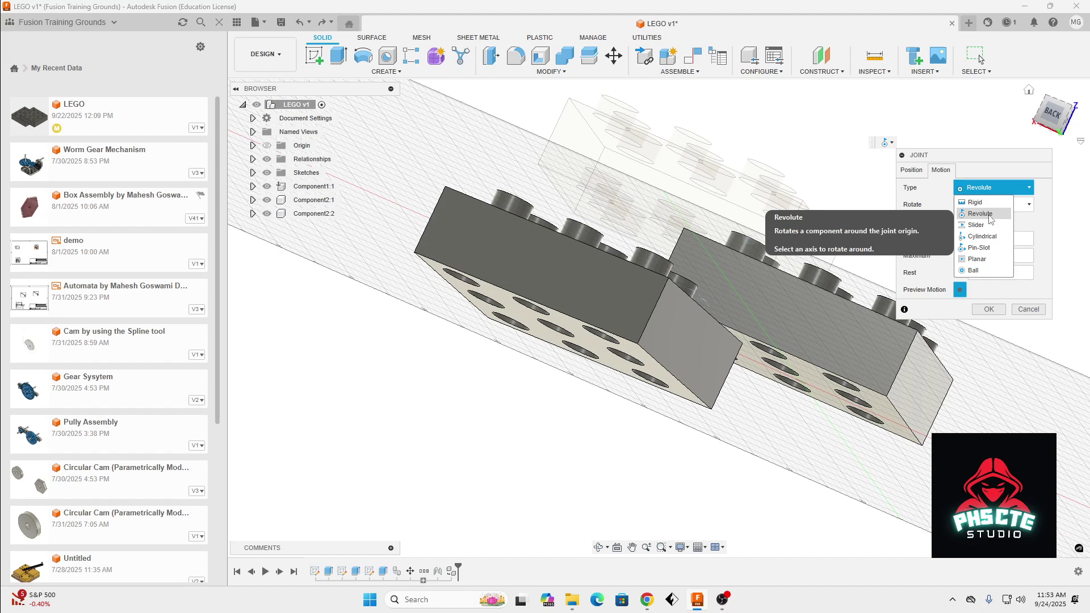
{"action": "left_click", "coordinate": [990, 214]}
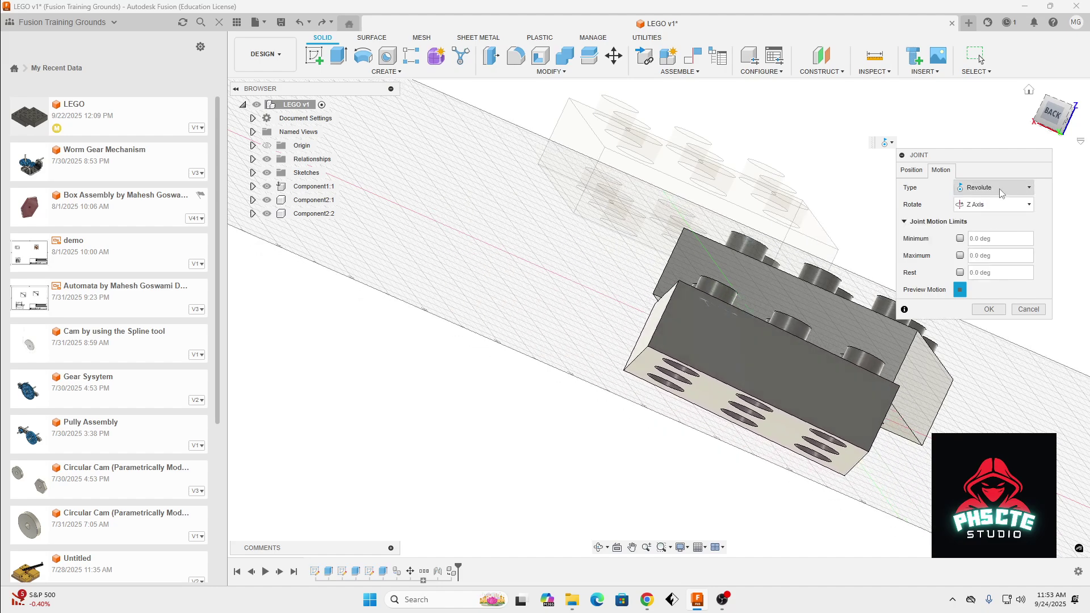
- Try the Slider motion type along the Z axis and preview the brick's sliding movement
{"action": "left_click", "coordinate": [1001, 190]}
{"action": "left_click", "coordinate": [991, 227]}
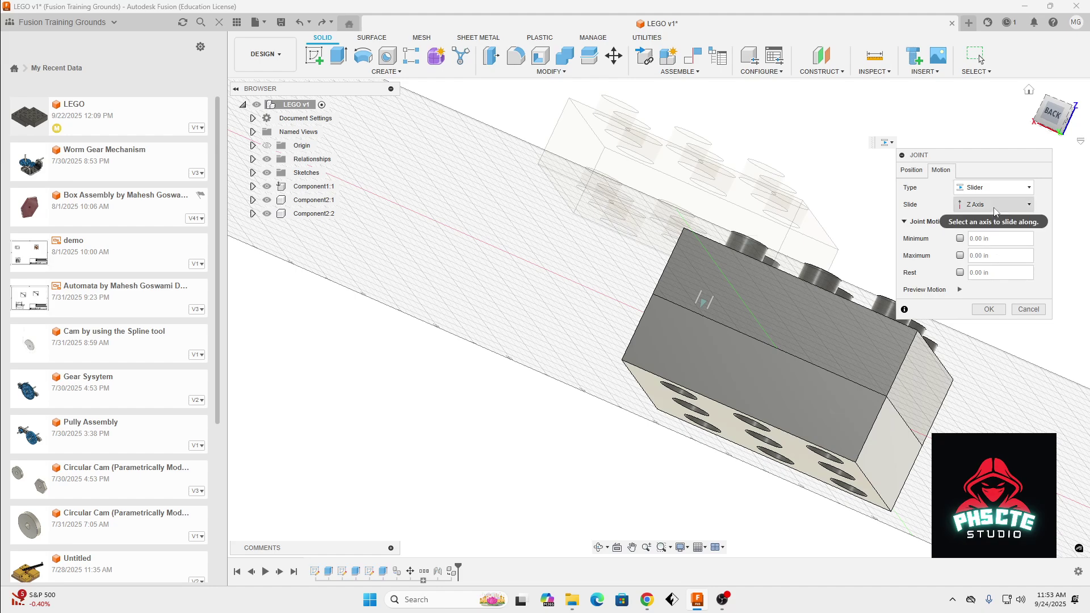
{"action": "left_click", "coordinate": [960, 289]}
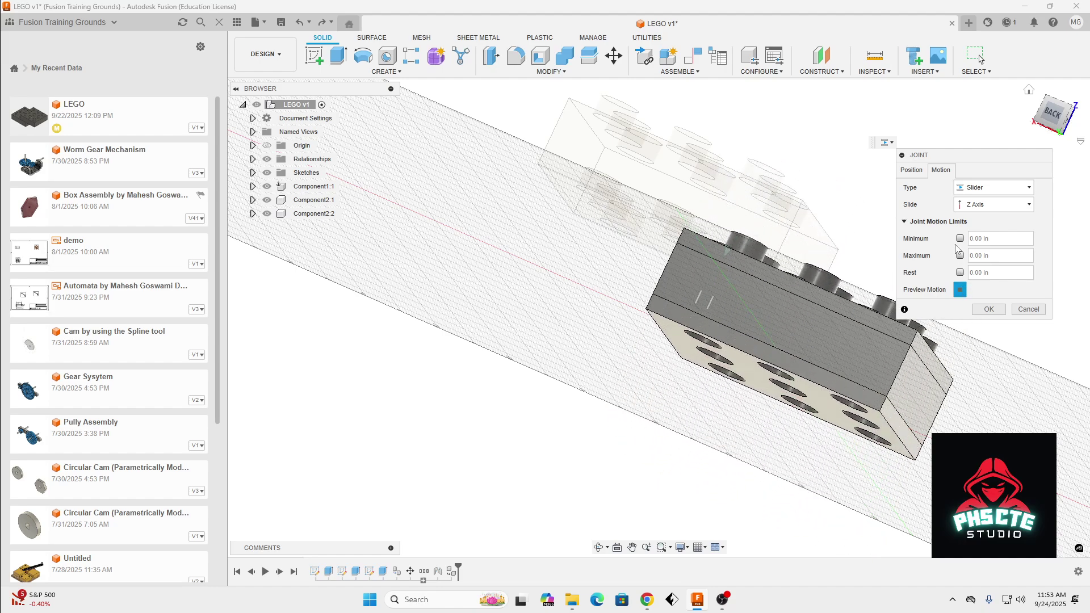
- Try the Cylindrical motion type on the Z axis, and return the joint to Revolute for comparison
{"action": "left_click", "coordinate": [991, 187]}
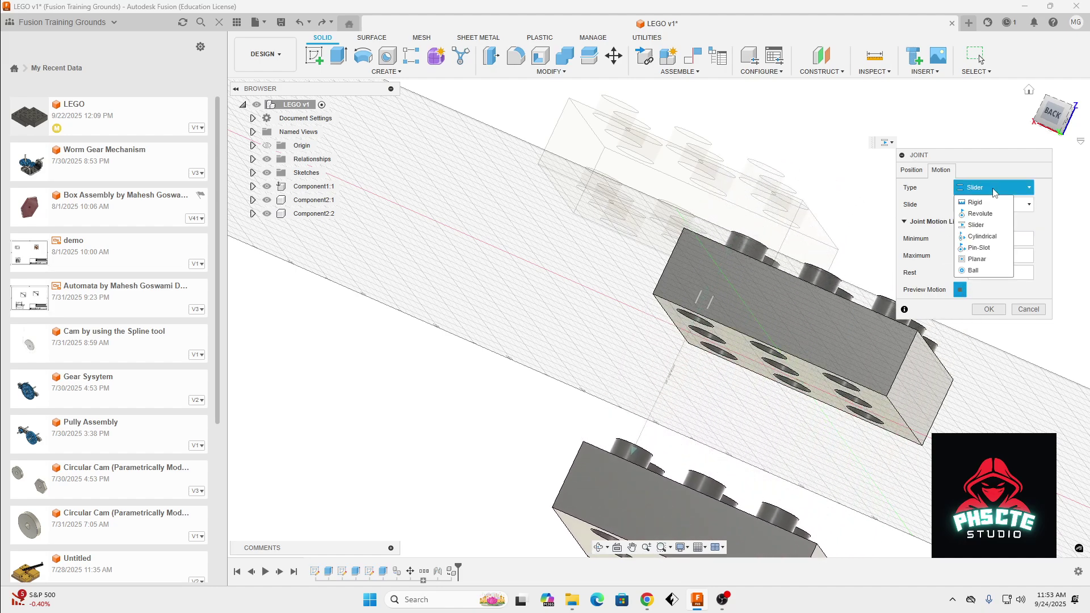
{"action": "left_click", "coordinate": [993, 237]}
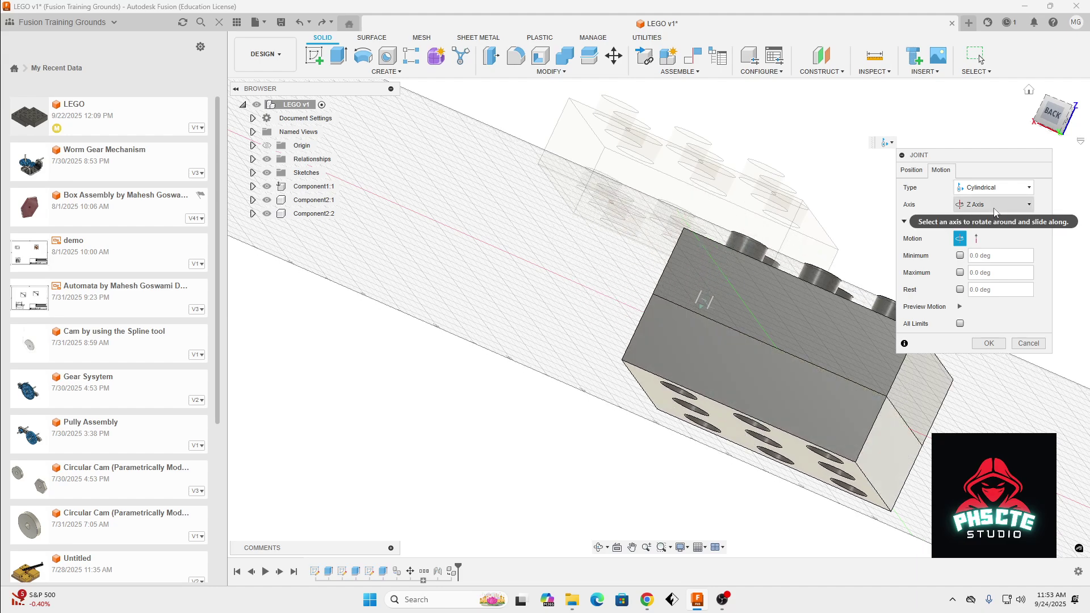
{"action": "left_click", "coordinate": [1000, 188]}
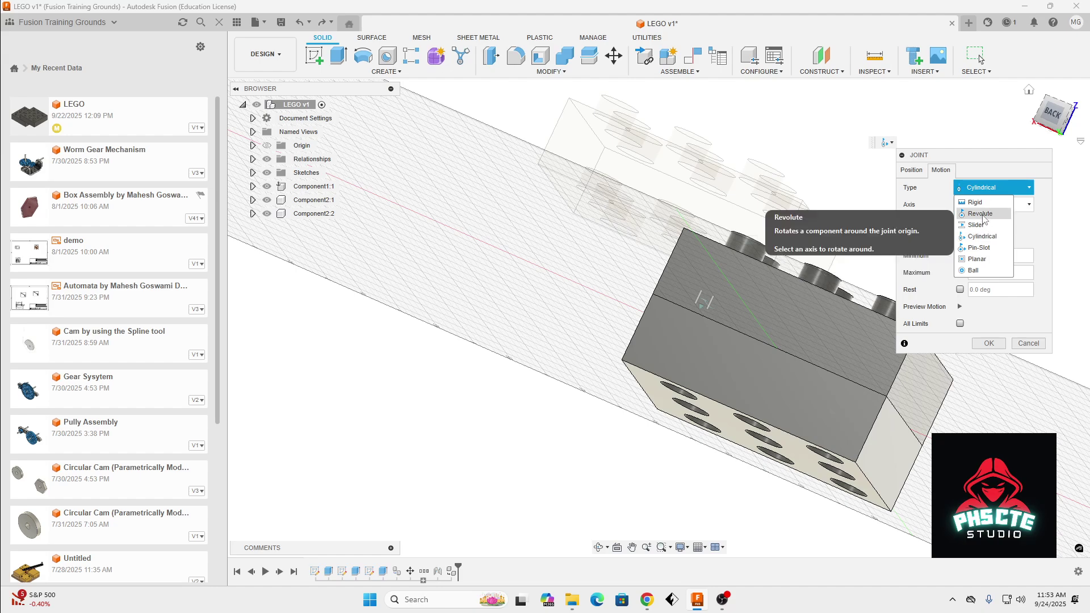
{"action": "left_click", "coordinate": [981, 214]}
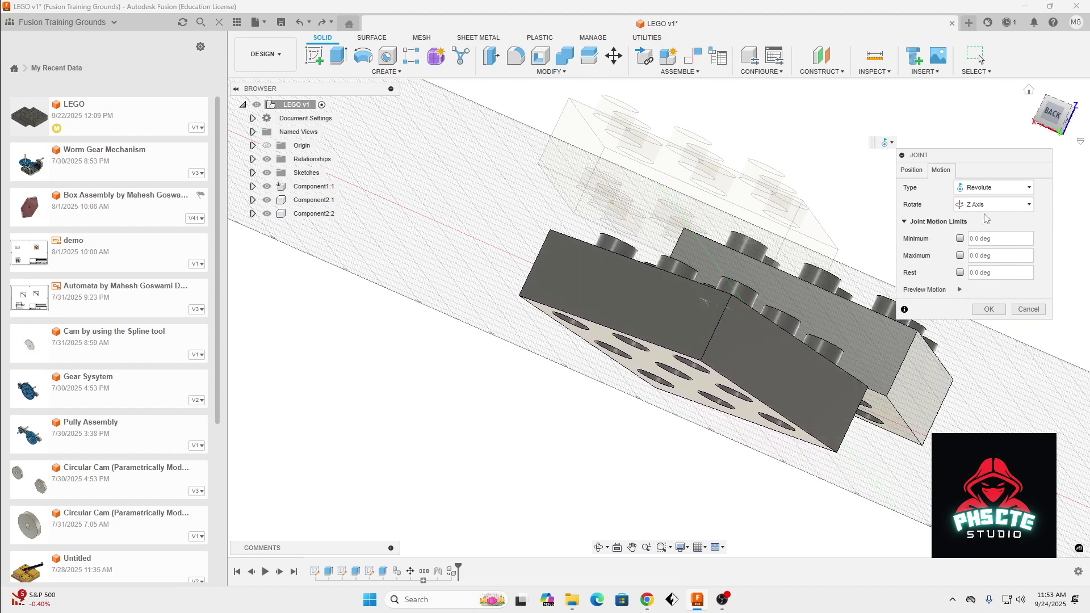
- Compare the Slider and Cylindrical motion types on the brick joint, one after the other
{"action": "left_click", "coordinate": [994, 188]}
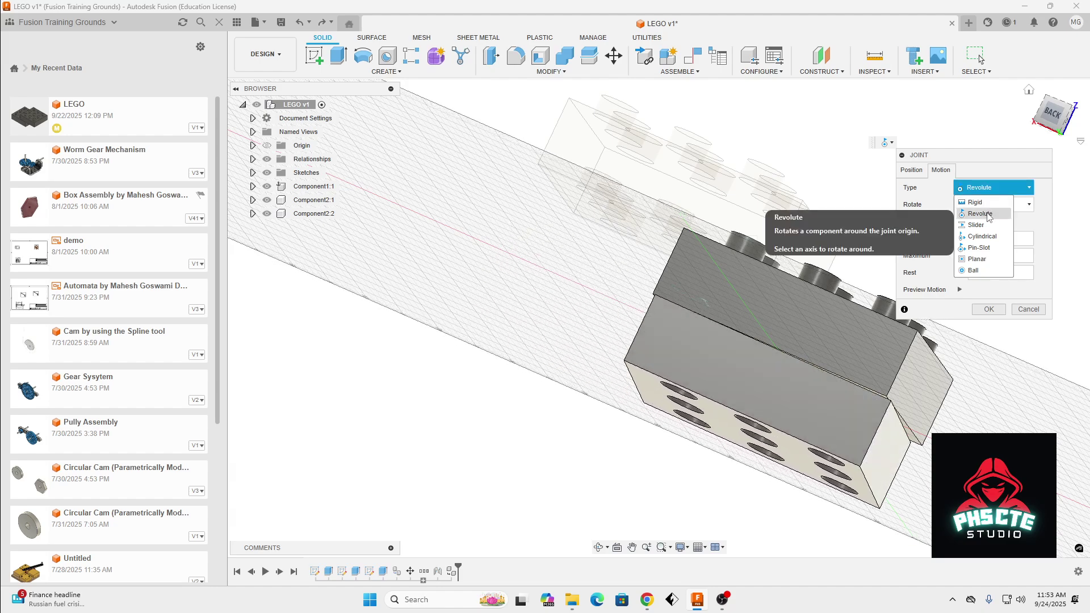
{"action": "left_click", "coordinate": [977, 225]}
{"action": "left_click", "coordinate": [994, 188]}
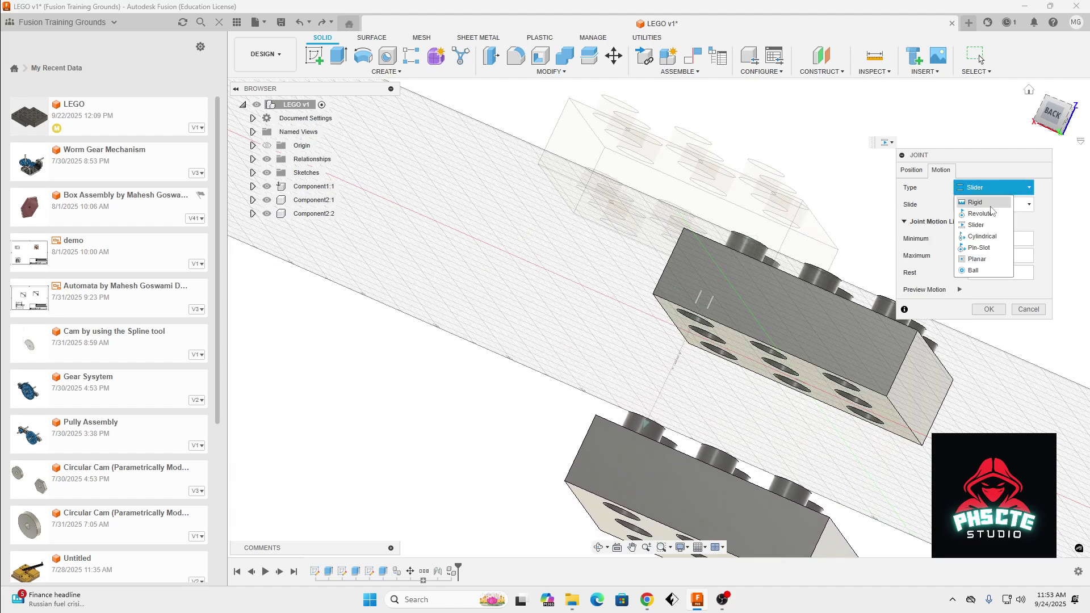
{"action": "left_click", "coordinate": [983, 236]}
- Try the Planar motion type with Z as the perpendicular axis, followed by the Ball motion type
{"action": "left_click", "coordinate": [994, 188]}
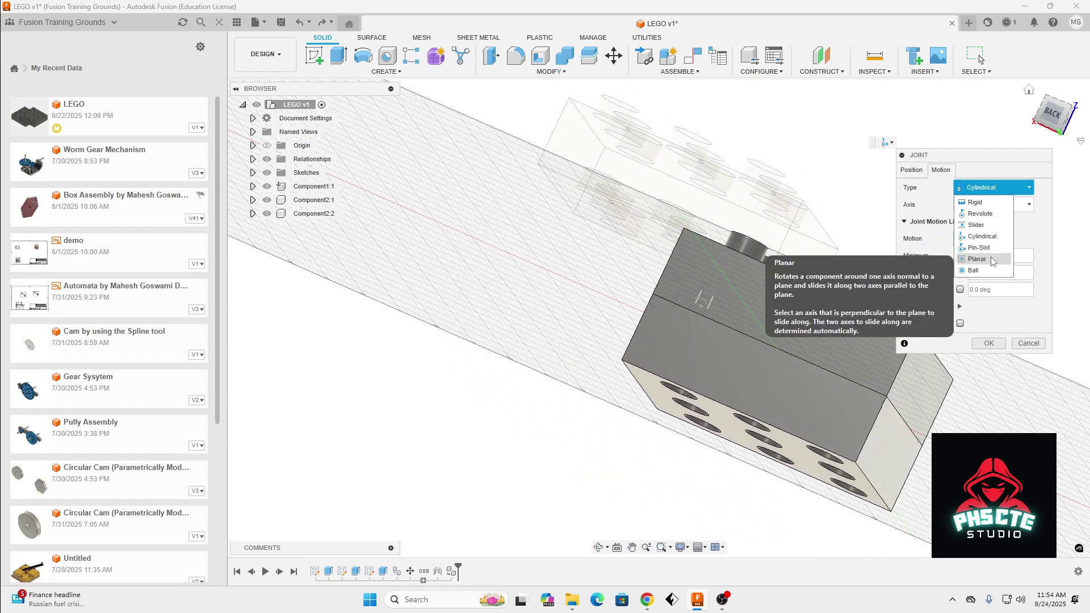
{"action": "left_click", "coordinate": [988, 259]}
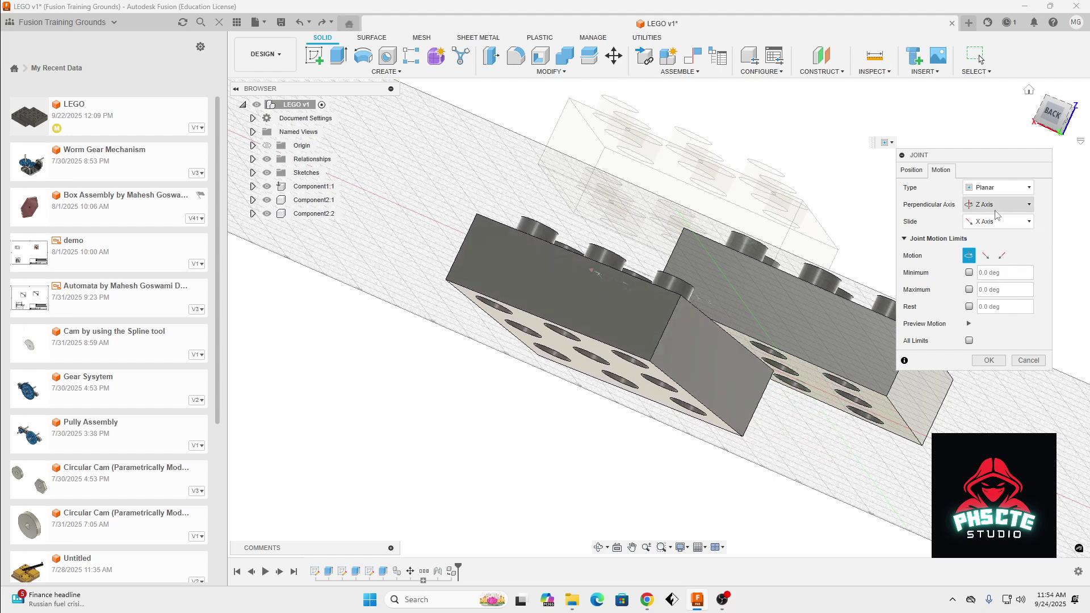
{"action": "left_click", "coordinate": [999, 188]}
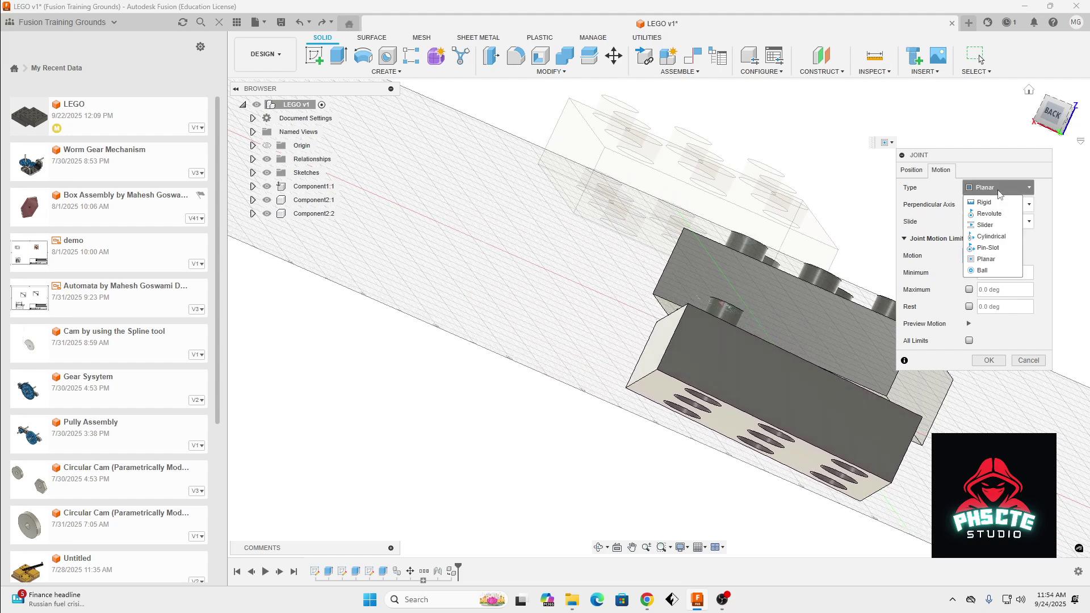
{"action": "left_click", "coordinate": [985, 271]}
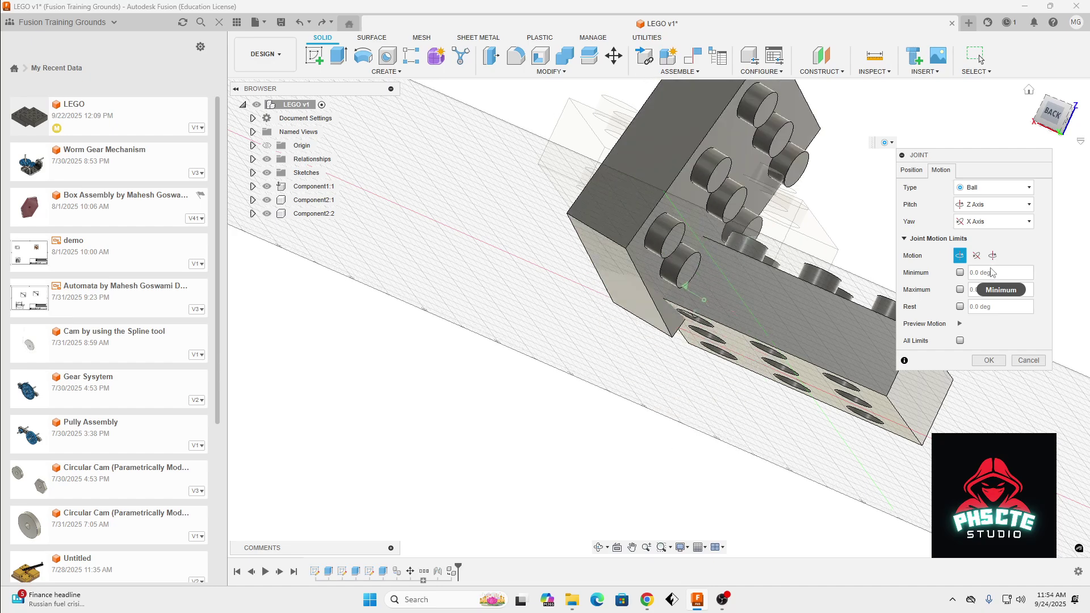
- Set the motion type to Rigid and accept the joint between Component2:2 and Component1:1
{"action": "left_click", "coordinate": [995, 187]}
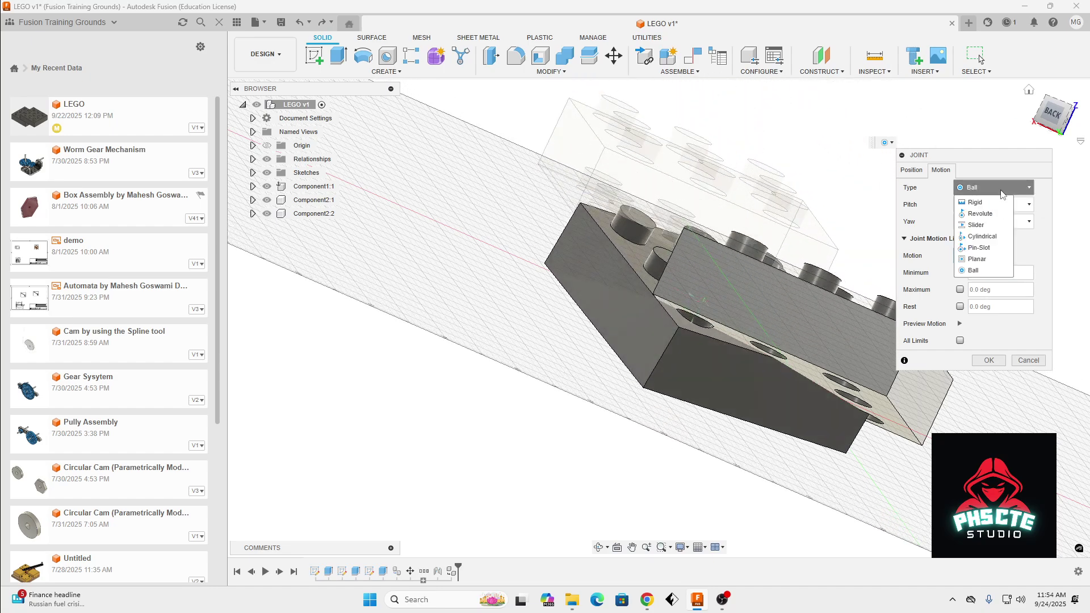
{"action": "left_click", "coordinate": [991, 203]}
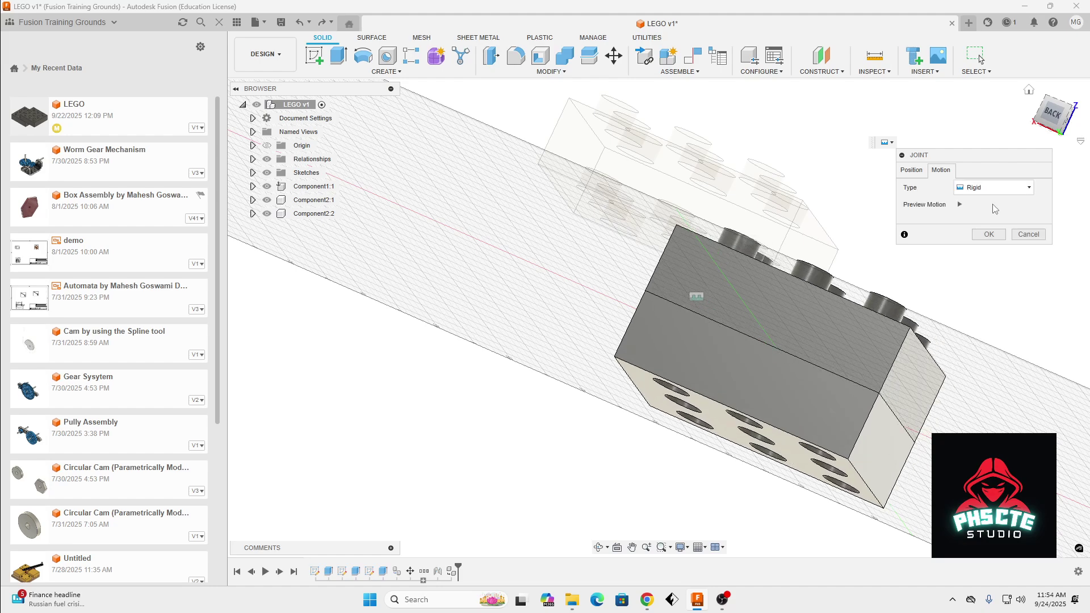
{"action": "left_click", "coordinate": [997, 238]}
{"action": "mouse_move", "coordinate": [1054, 118]}
{"action": "left_mouse_down"}
{"action": "mouse_move", "coordinate": [1050, 139]}
{"action": "mouse_move", "coordinate": [1045, 112]}
{"action": "mouse_move", "coordinate": [1029, 103]}
{"action": "left_mouse_up"}
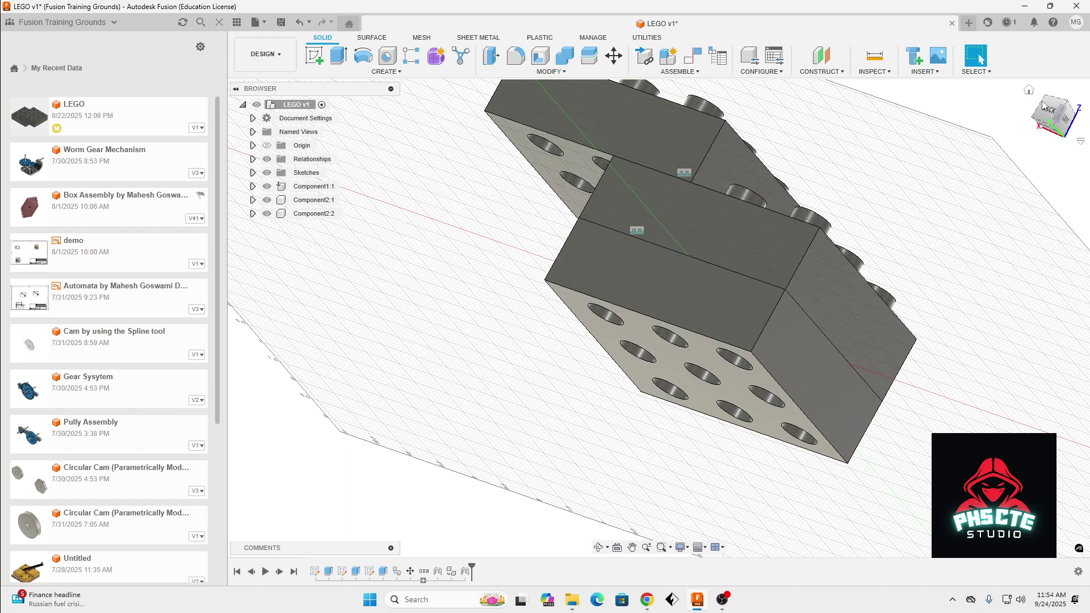
{"action": "mouse_move", "coordinate": [1048, 108]}
{"action": "left_mouse_down"}
{"action": "mouse_move", "coordinate": [1049, 137]}
{"action": "mouse_move", "coordinate": [1022, 179]}
{"action": "mouse_move", "coordinate": [1022, 148]}
{"action": "mouse_move", "coordinate": [1045, 119]}
{"action": "left_mouse_up"}
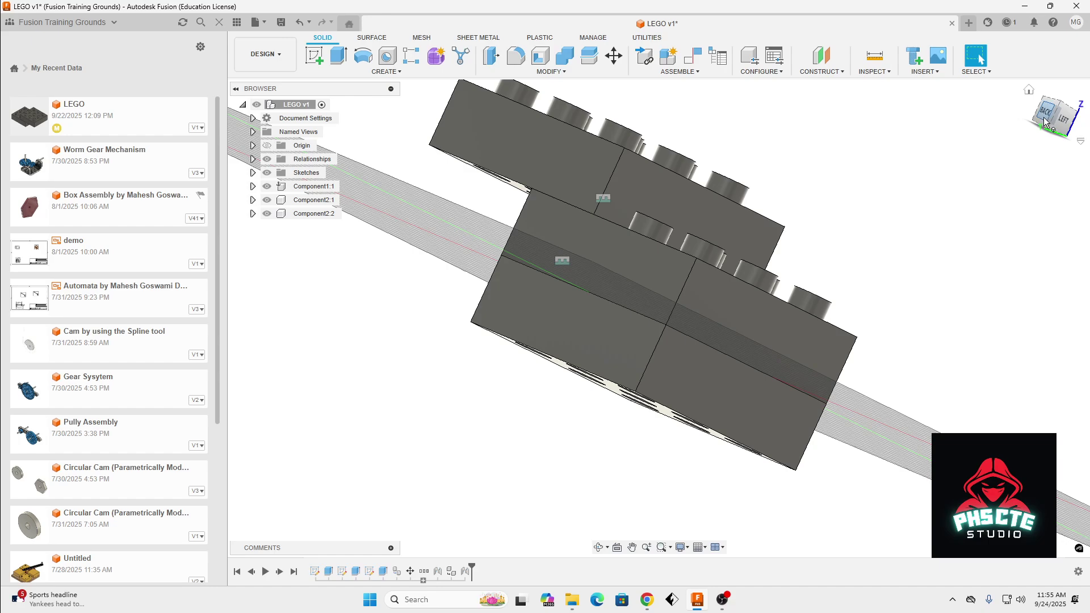
{"action": "left_click_drag", "start_coordinate": [1045, 122], "coordinate": [1046, 130]}
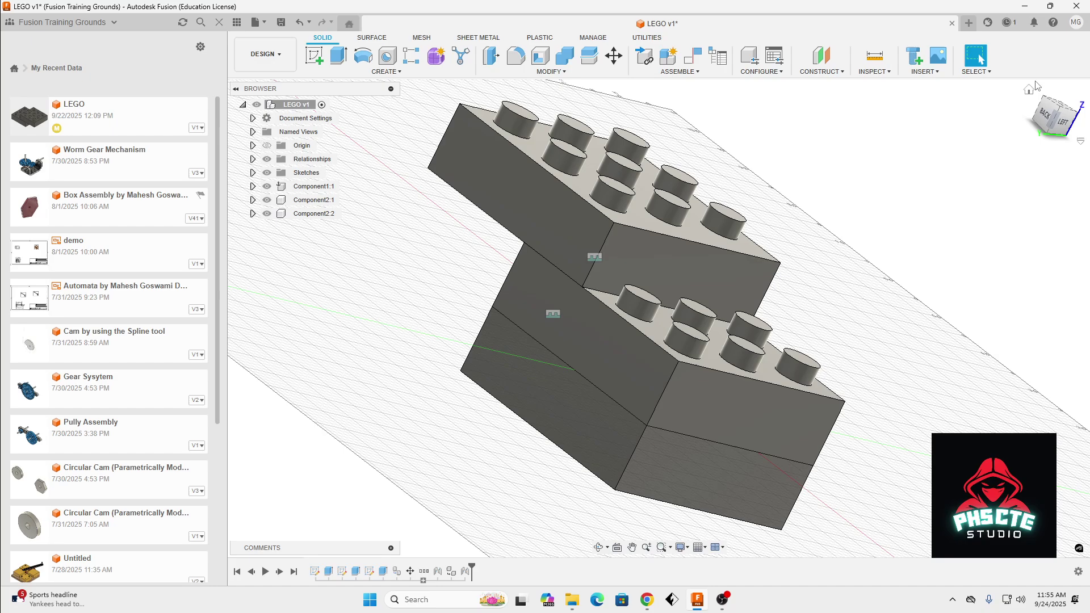